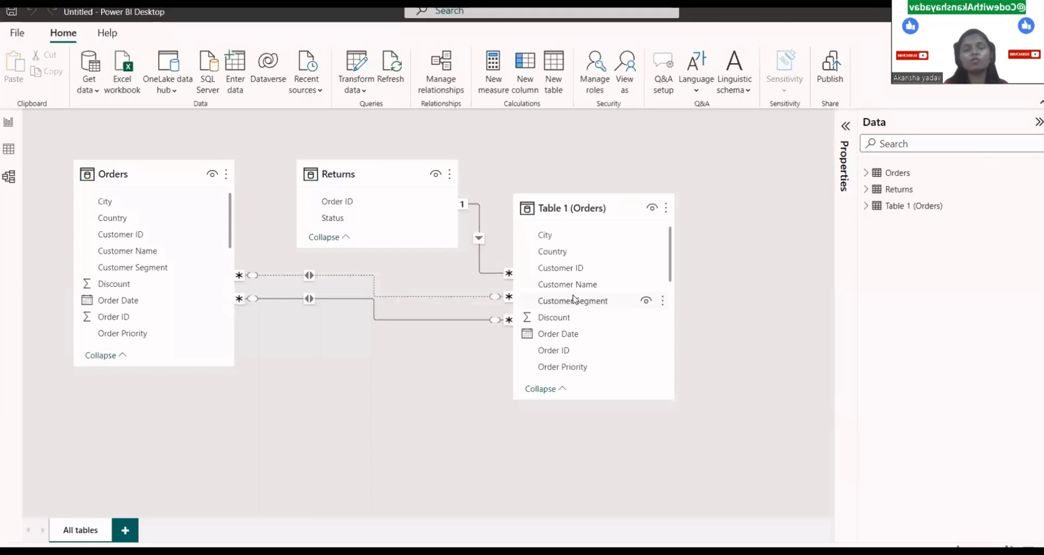
Review the columns of Table 1 (Orders) in the table view, from Row ID through Order ID
click(6, 152)
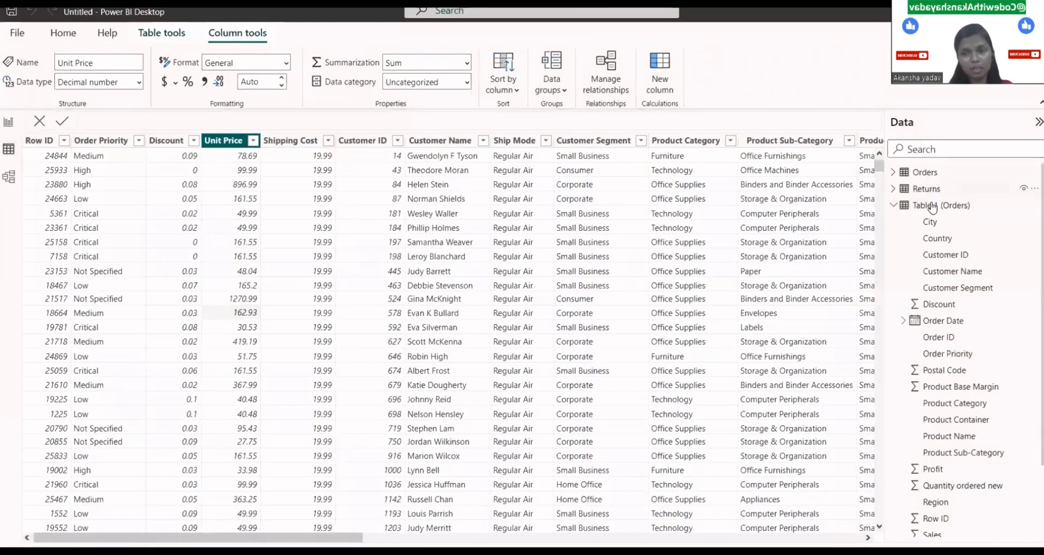
click(893, 205)
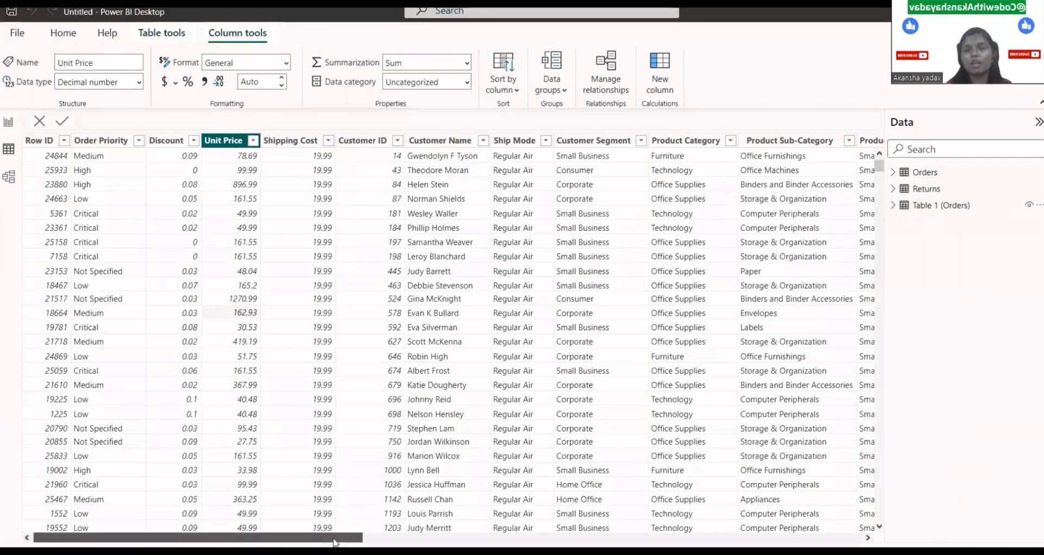
click(491, 538)
scroll(446, 337, right, 5)
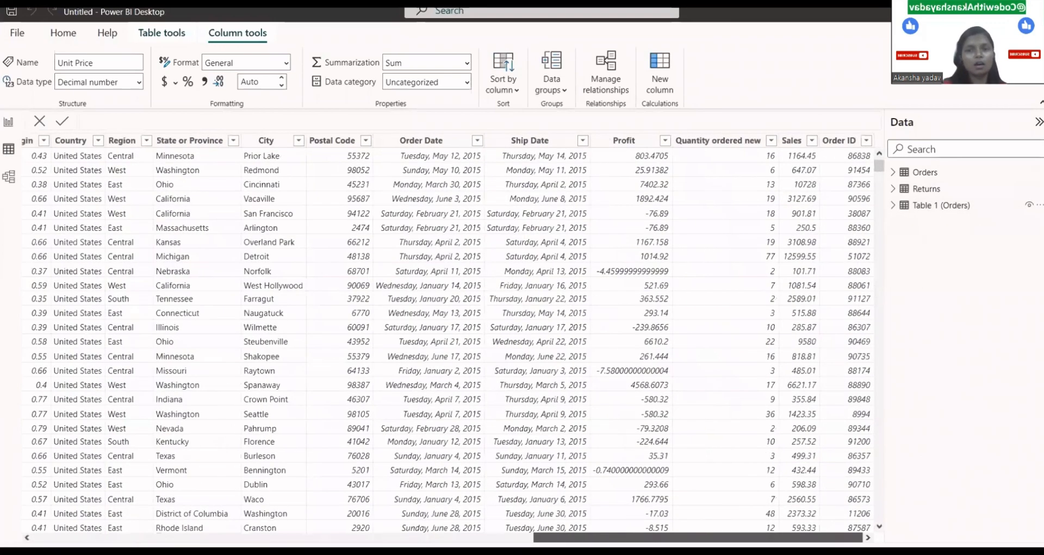
scroll(608, 544, left, 5)
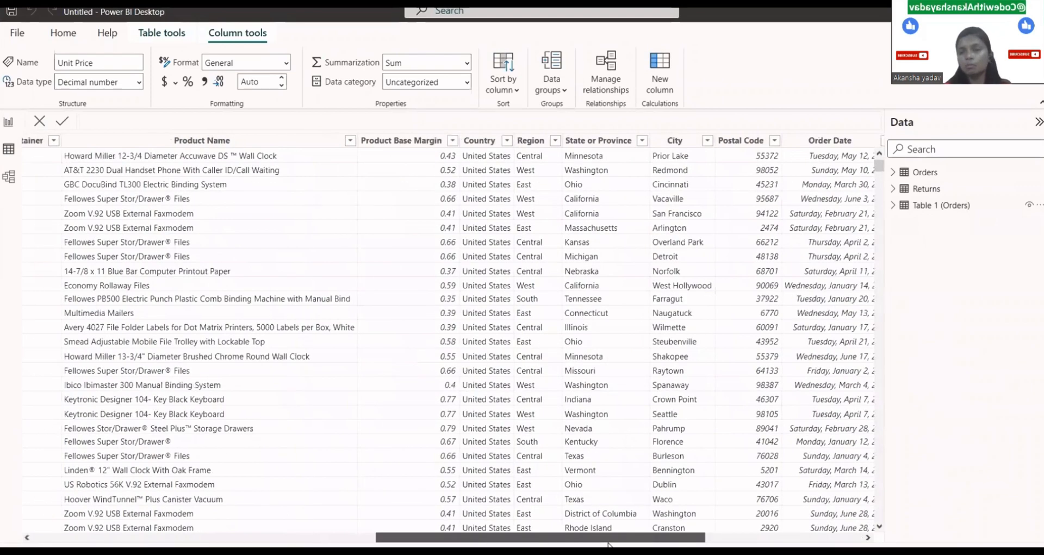
drag(608, 539, 941, 190)
Examine the rows of the Returns table and the Orders table
click(940, 189)
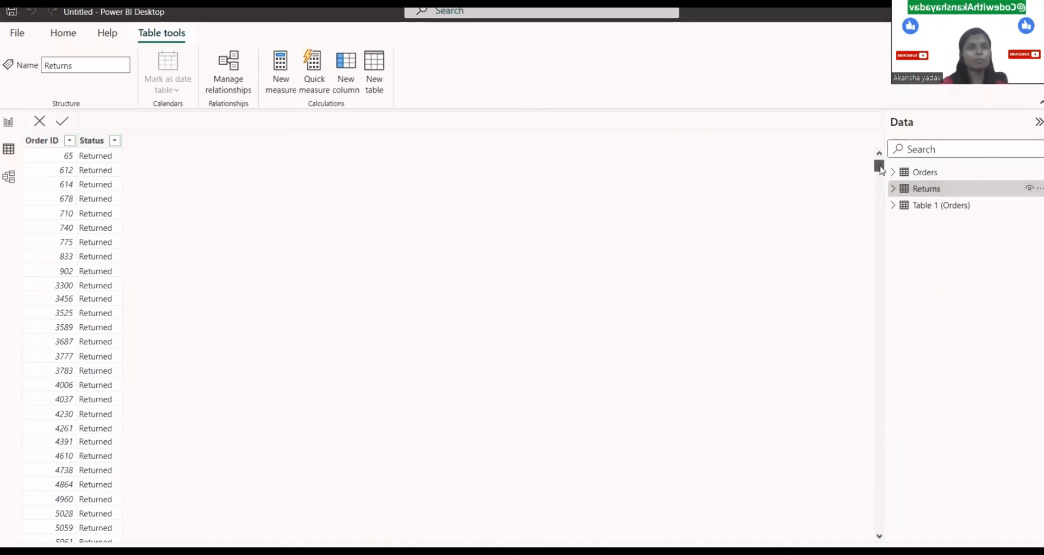
drag(880, 166, 902, 547)
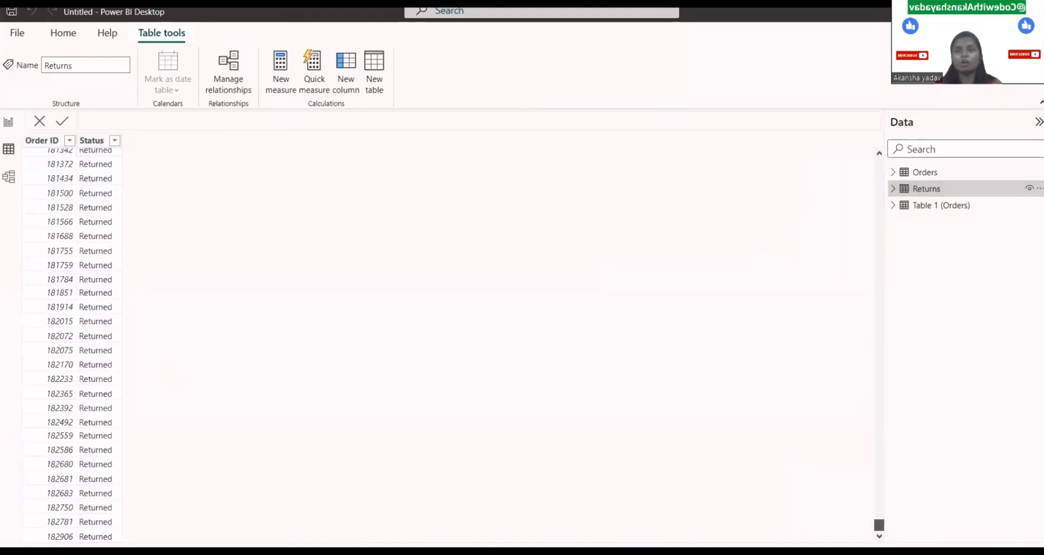
drag(879, 524, 800, 158)
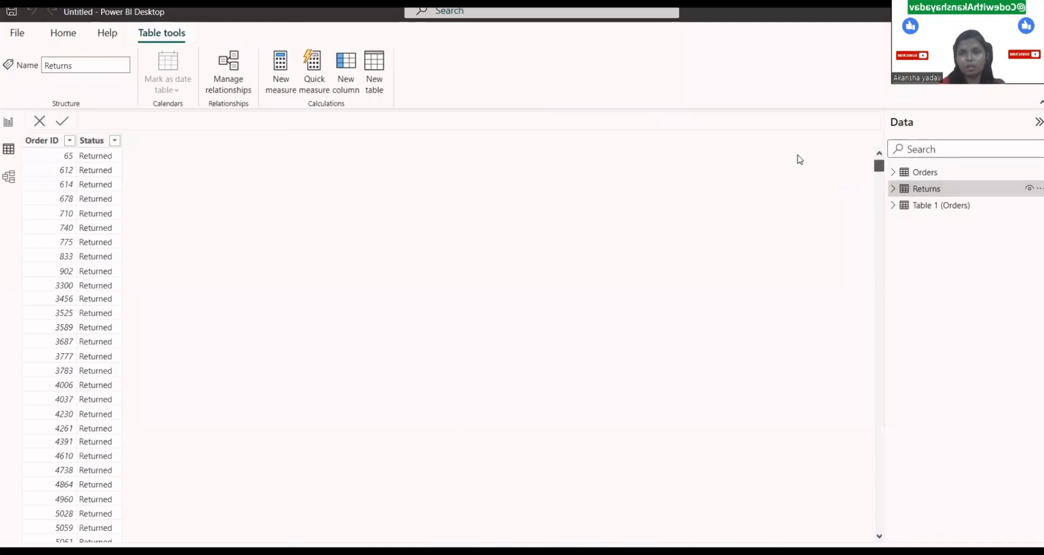
click(907, 174)
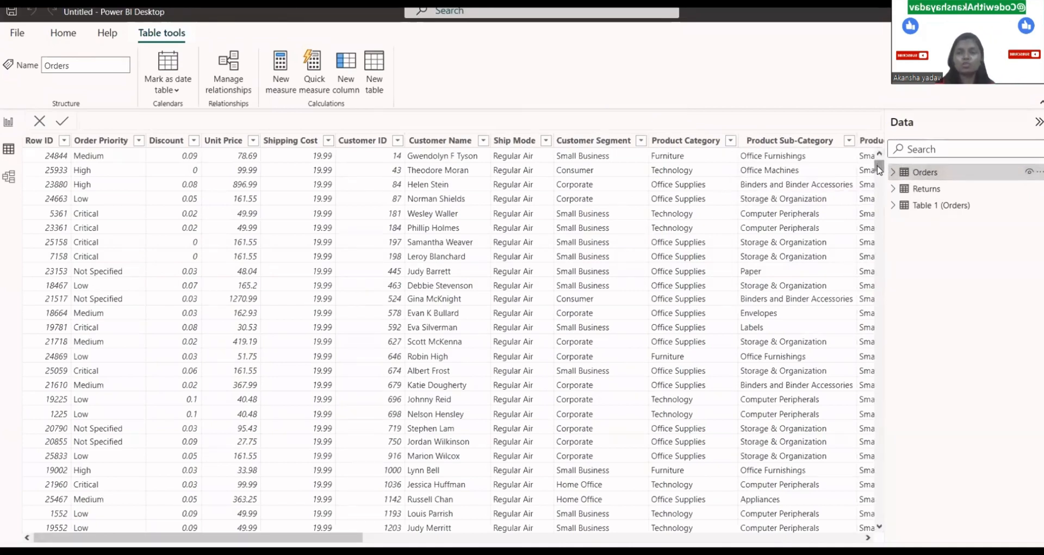
drag(896, 325, 951, 202)
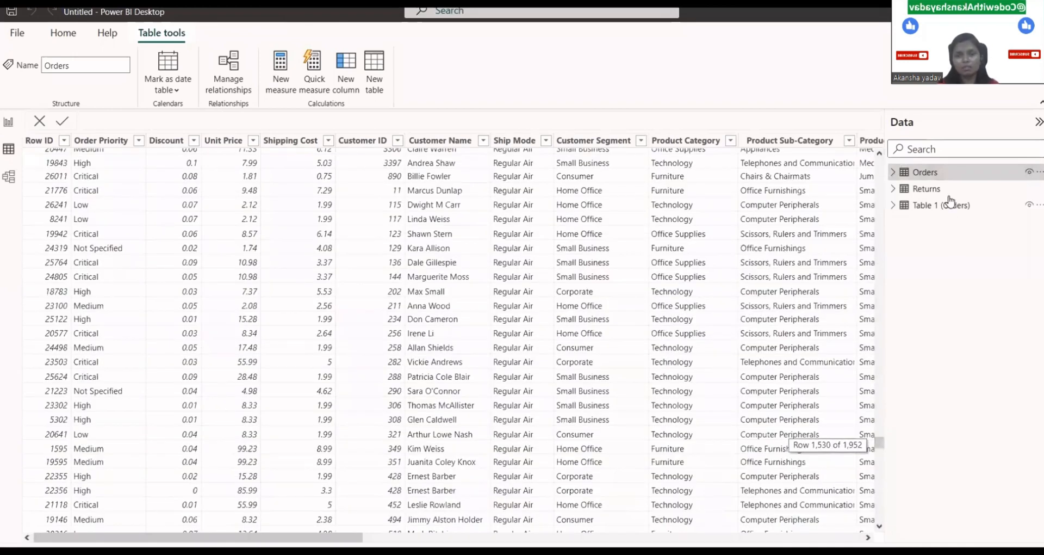
click(946, 190)
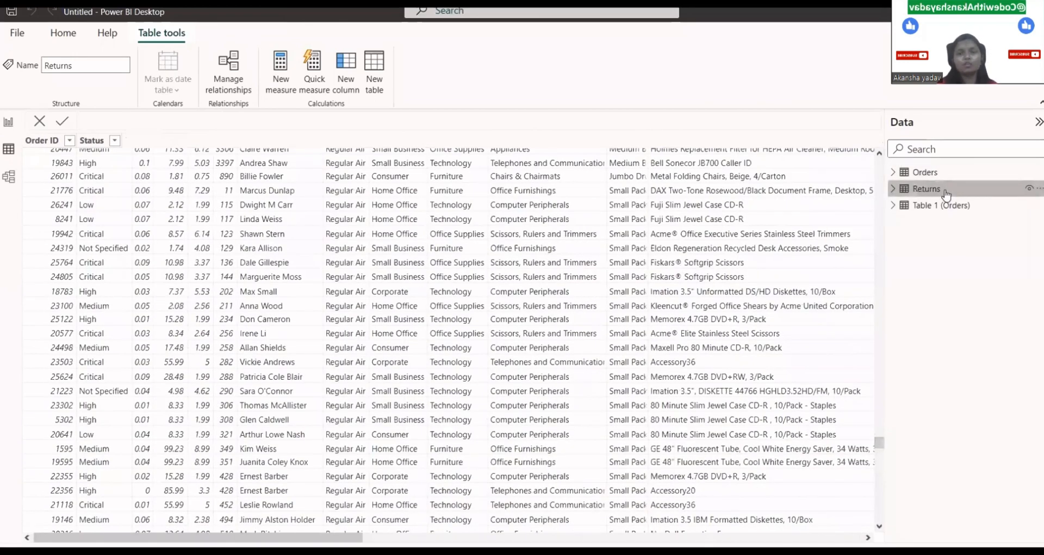
Select the Order Date column in Table 1 (Orders) and set its data type to Date
click(940, 206)
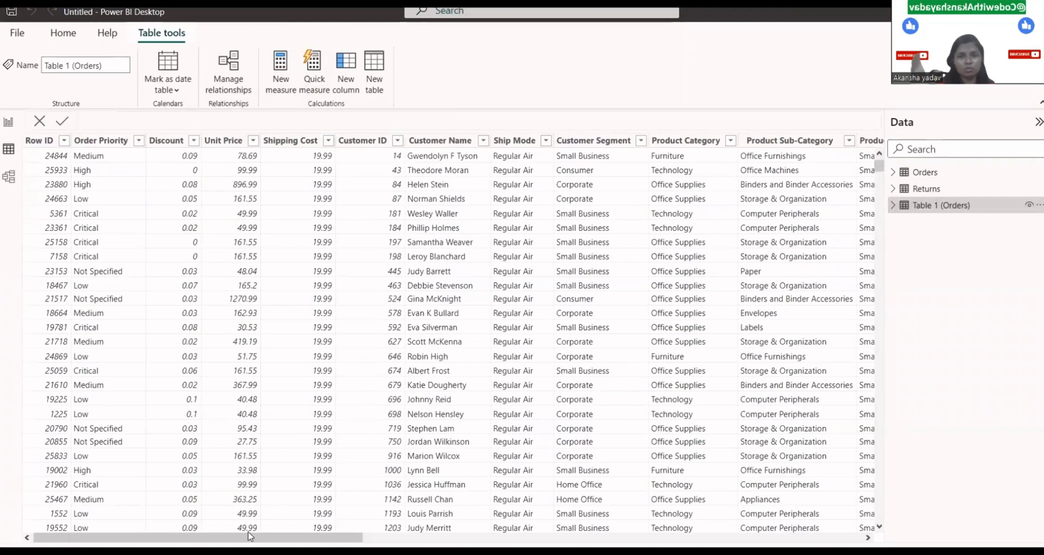
drag(350, 527, 626, 529)
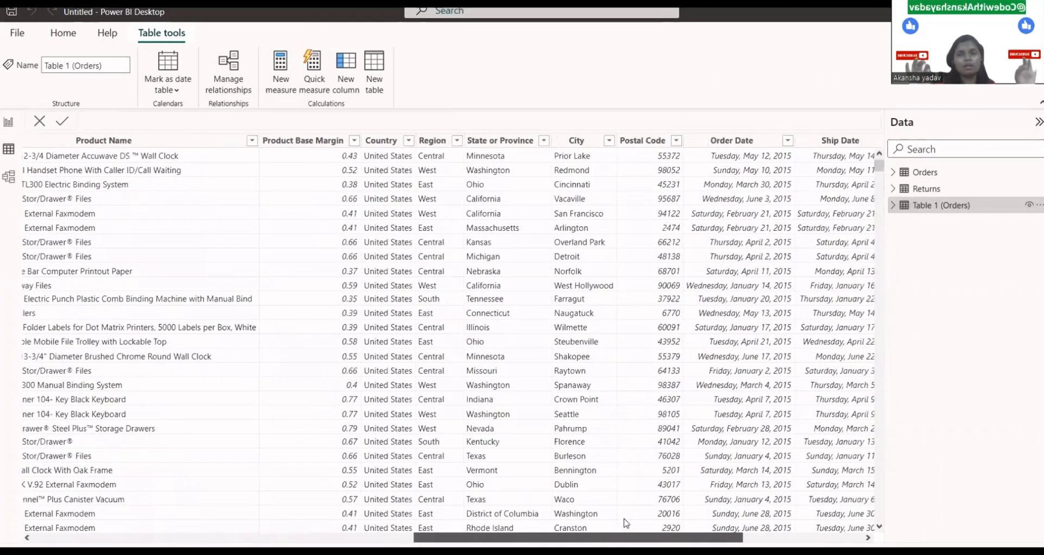
scroll(631, 521, right, 2)
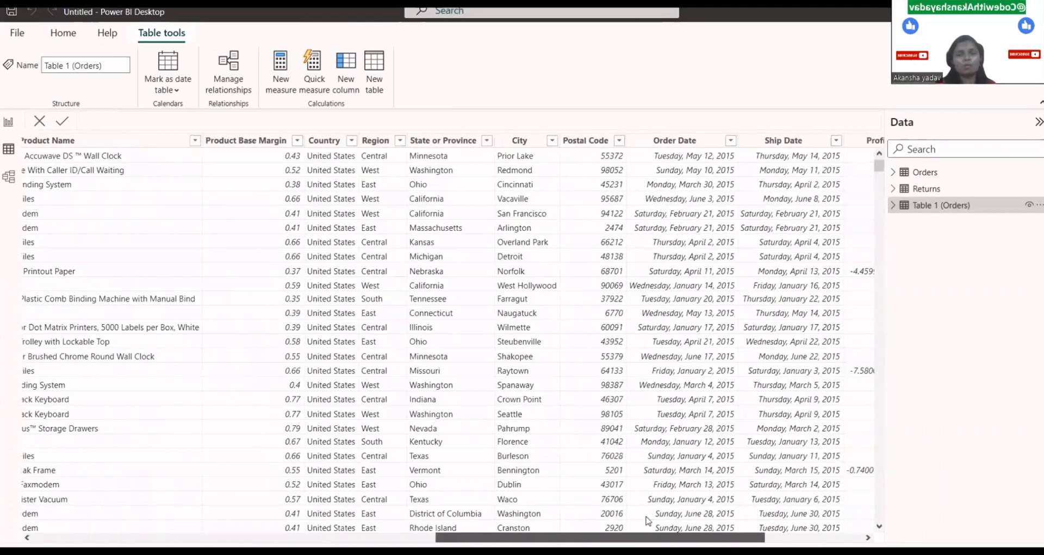
scroll(674, 519, right, 2)
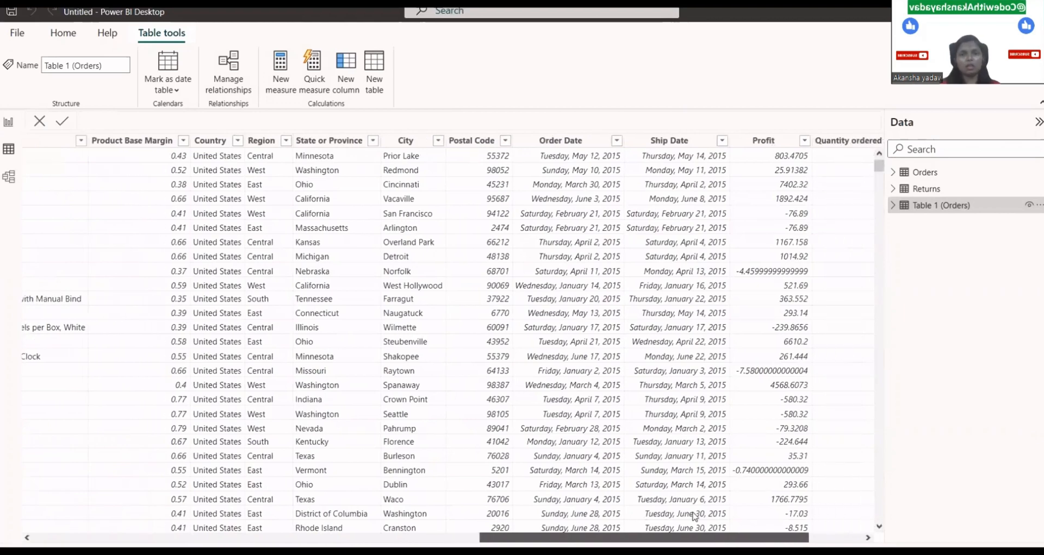
right_click(576, 140)
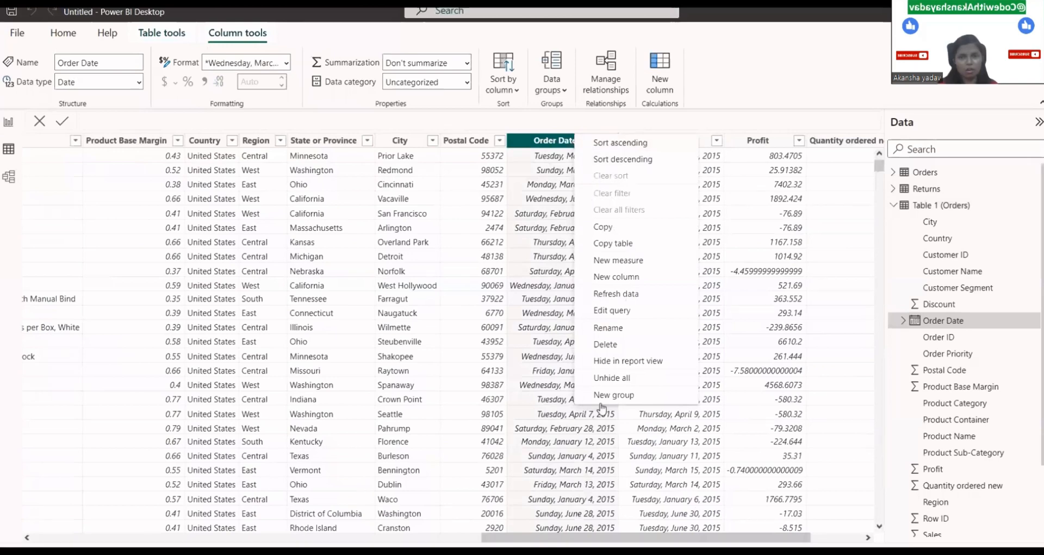
click(643, 126)
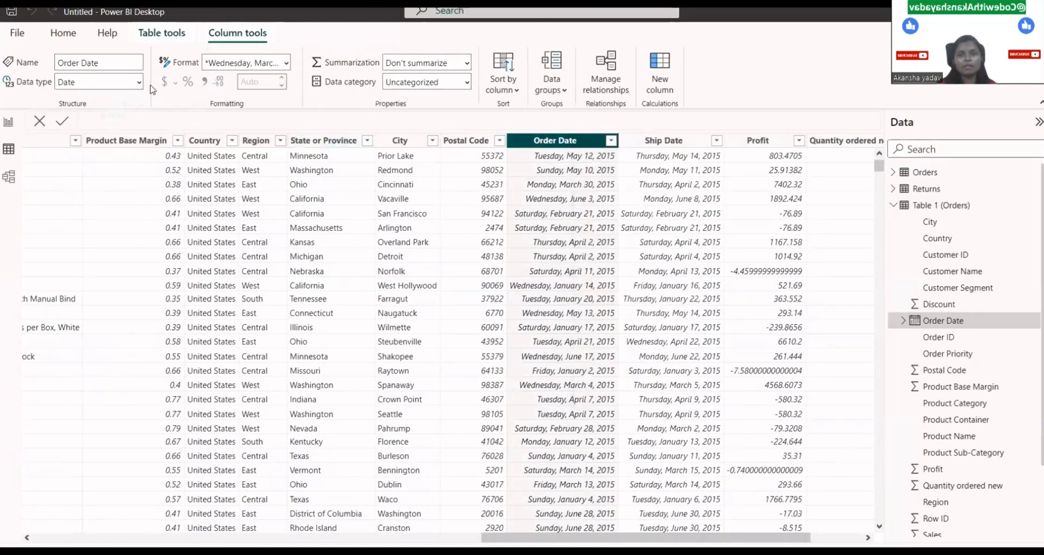
click(140, 83)
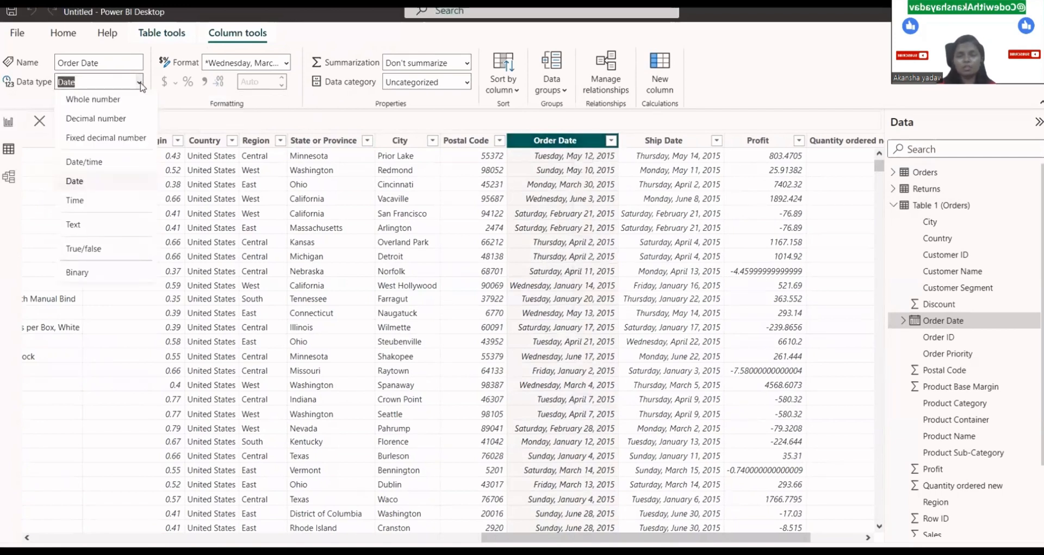
click(99, 185)
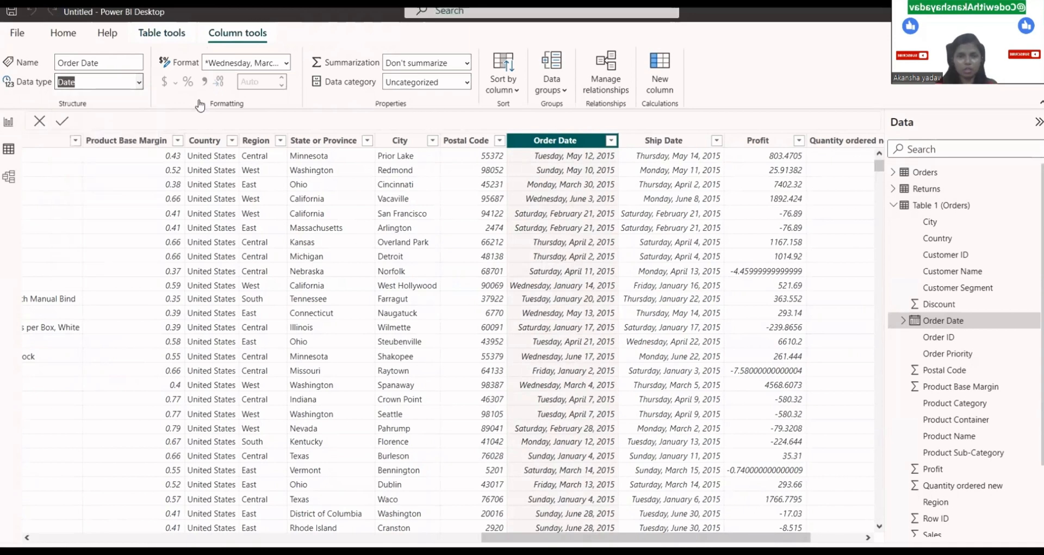
Format the Order Date column as 03/14/2001 (mm/dd/yyyy), after trying the 3/14/2001 (m/d/yyyy) format
click(282, 62)
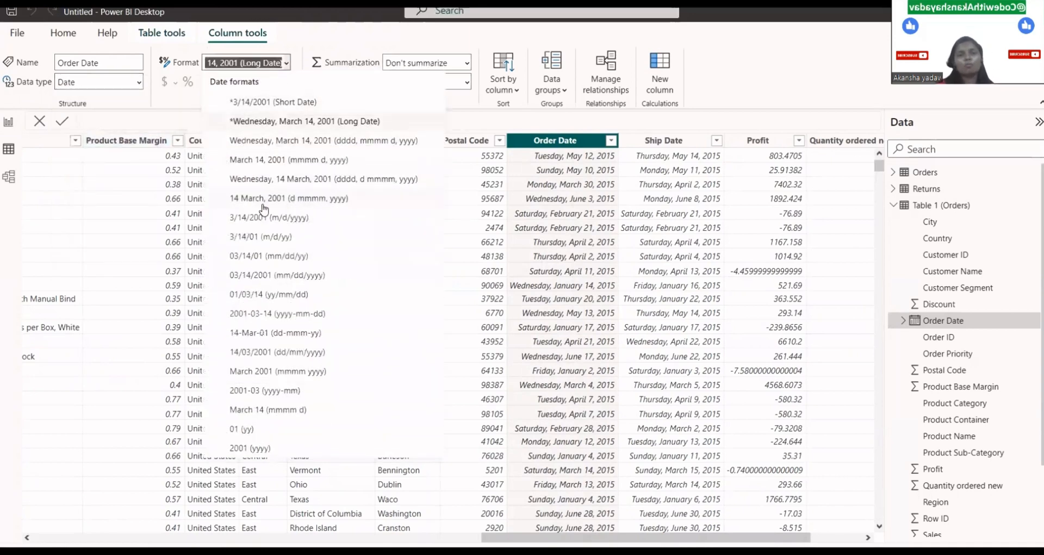
key(Escape)
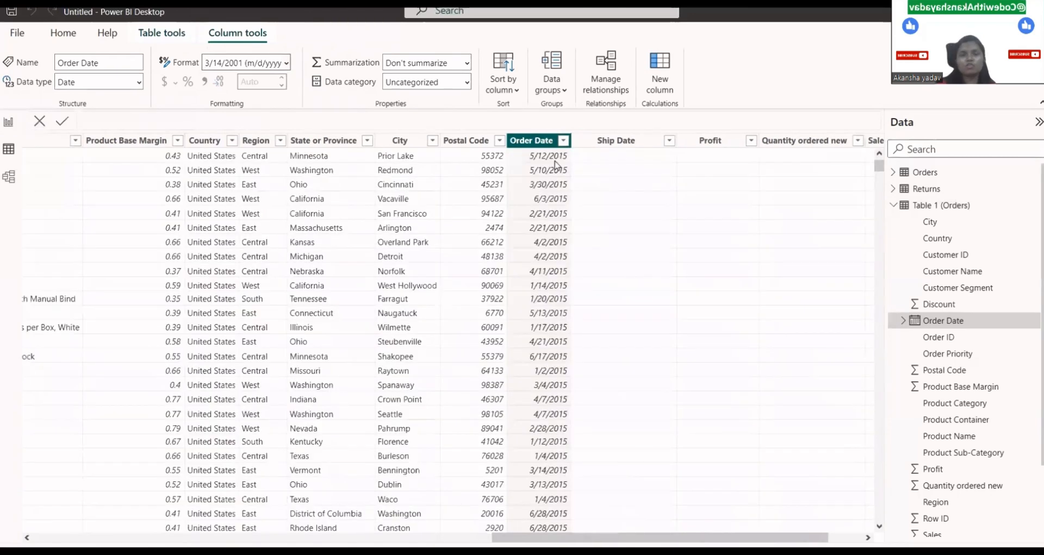
click(286, 63)
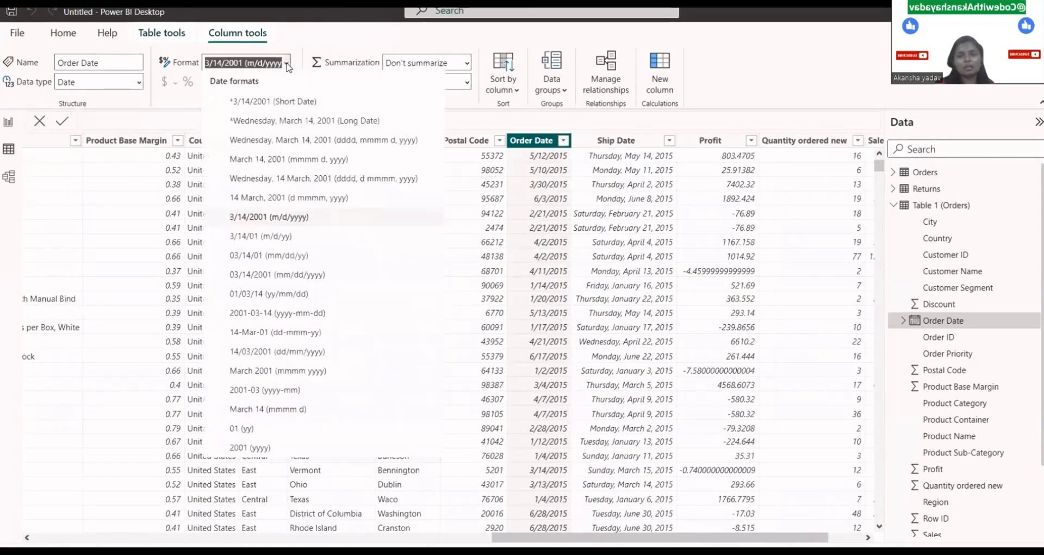
click(295, 280)
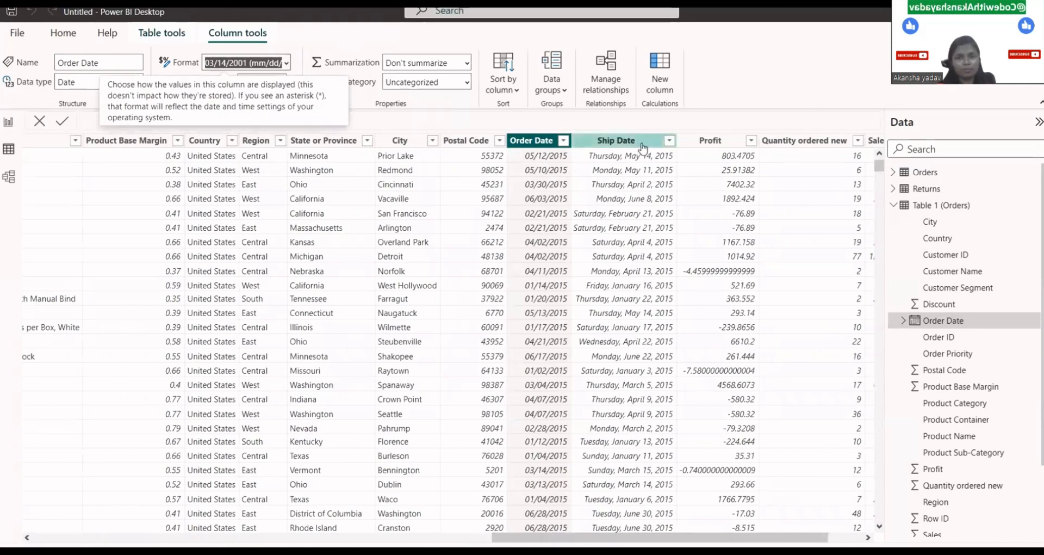
Format the Ship Date column as 03/14/2001 (mm/dd/yyyy)
click(625, 140)
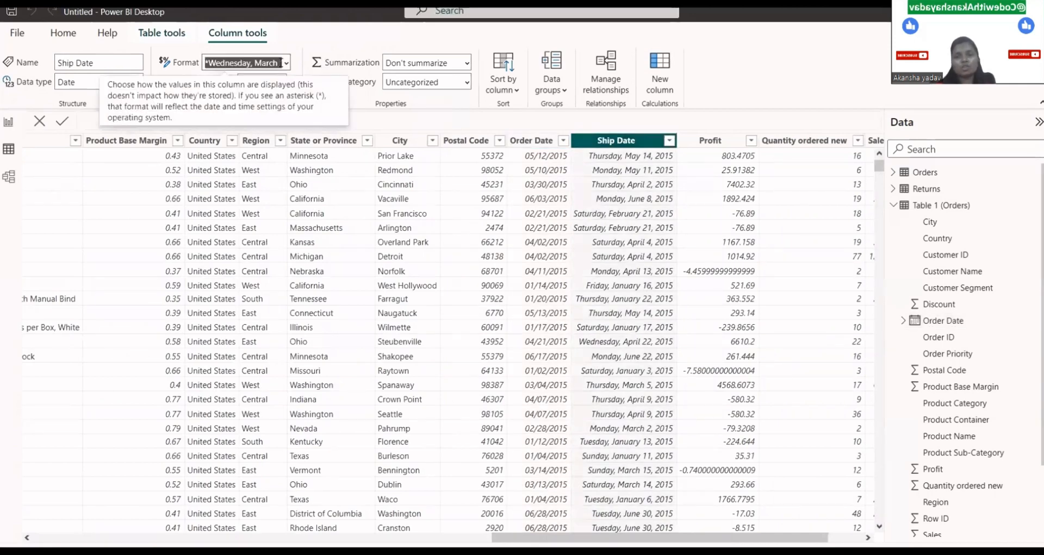
click(286, 63)
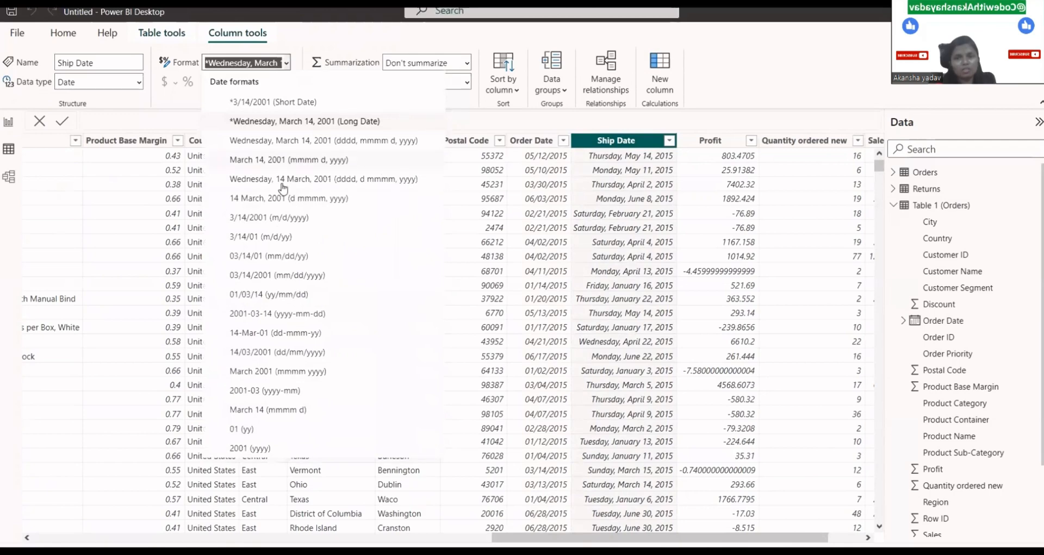
click(277, 280)
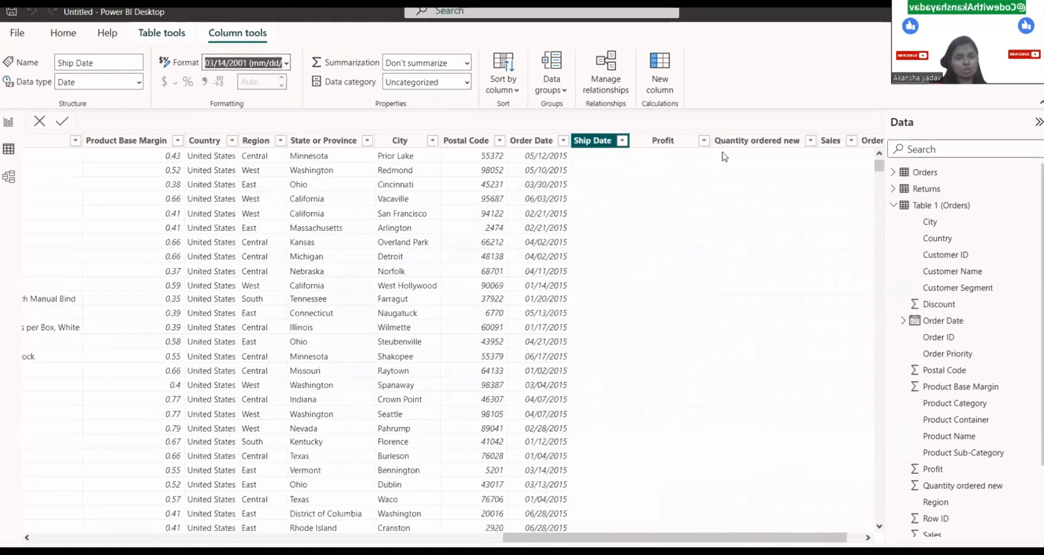
Set the Profit column of Table 1 (Orders) to show 0 decimal places
click(690, 146)
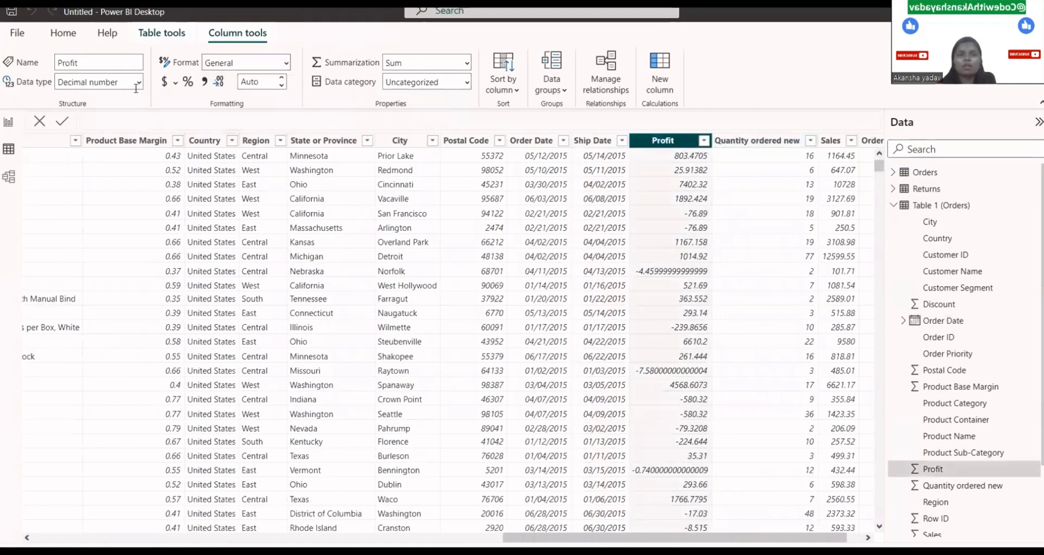
click(283, 63)
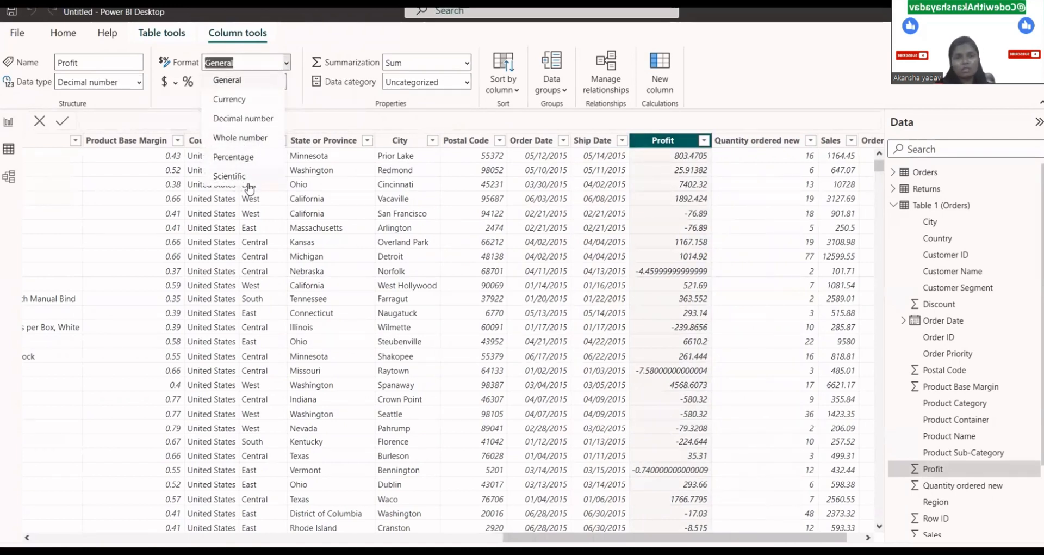
click(279, 80)
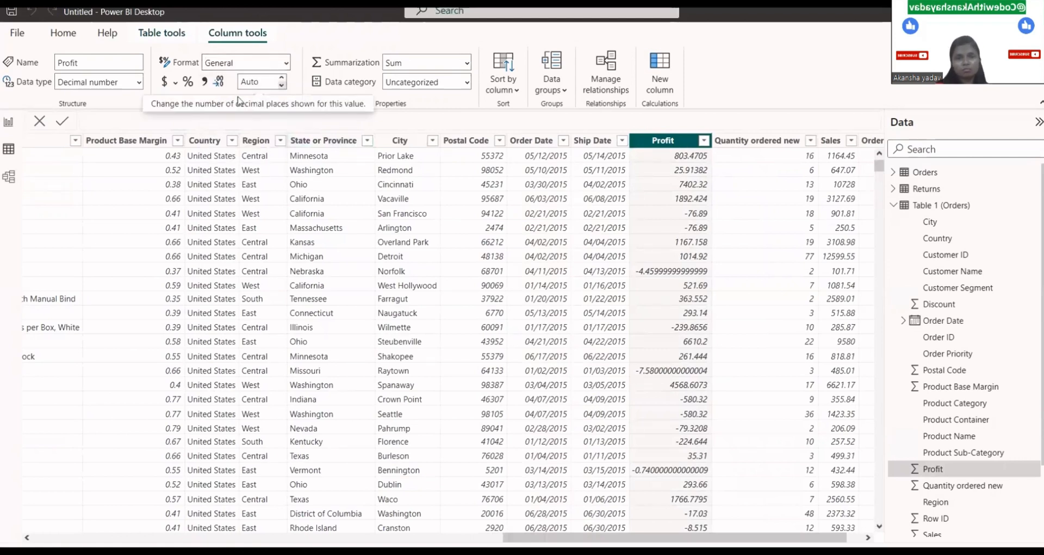
click(267, 85)
text(0)
key(Return)
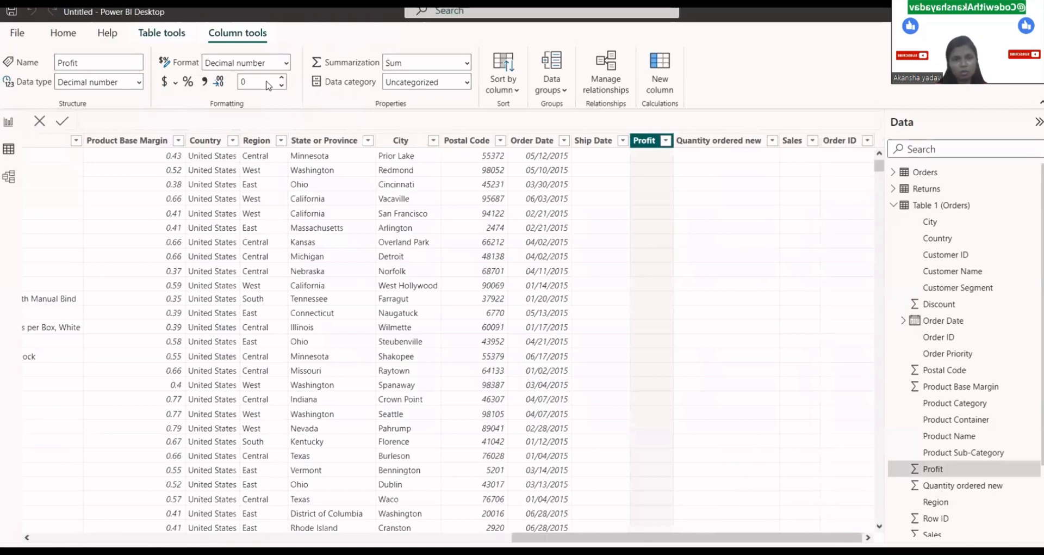
Set the Profit column of Table 1 (Orders) to show 4 decimal places
click(267, 84)
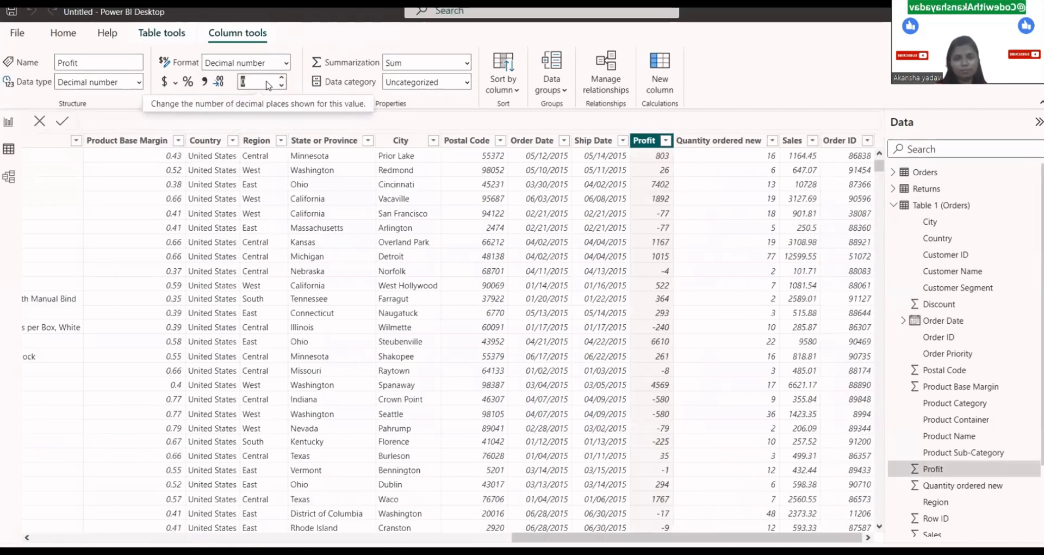
key(BackSpace)
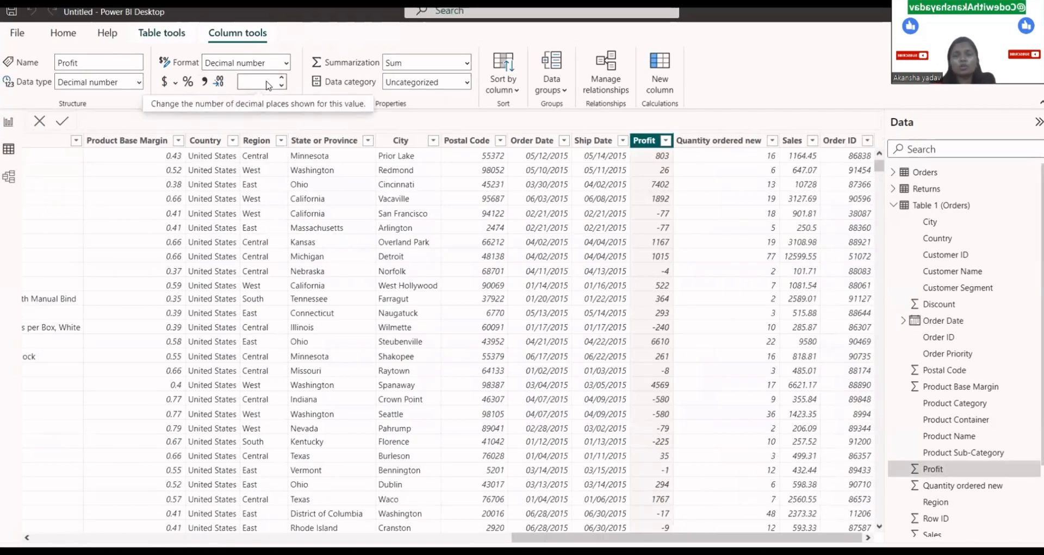
text(4)
key(BackSpace)
text(0)
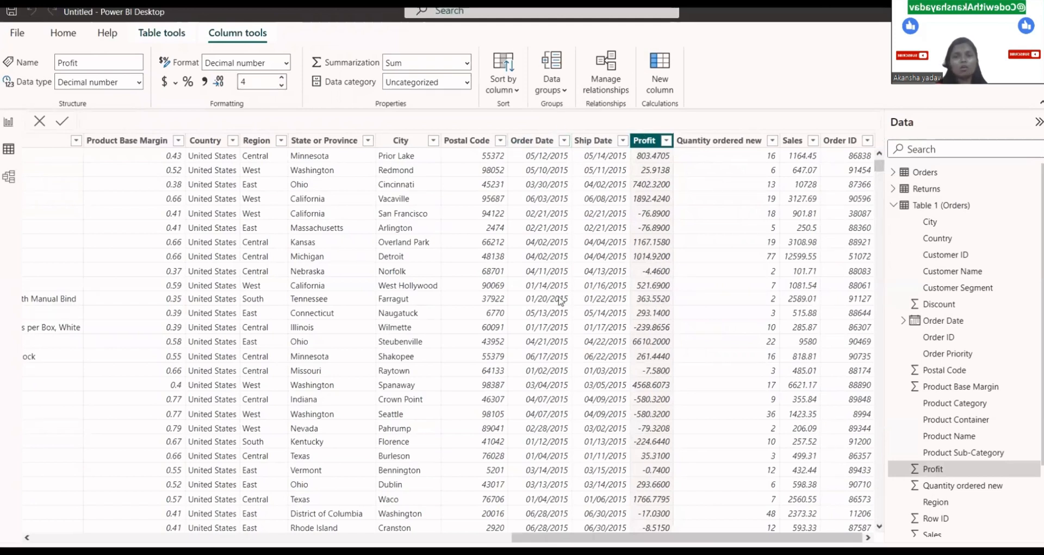
drag(546, 540, 600, 540)
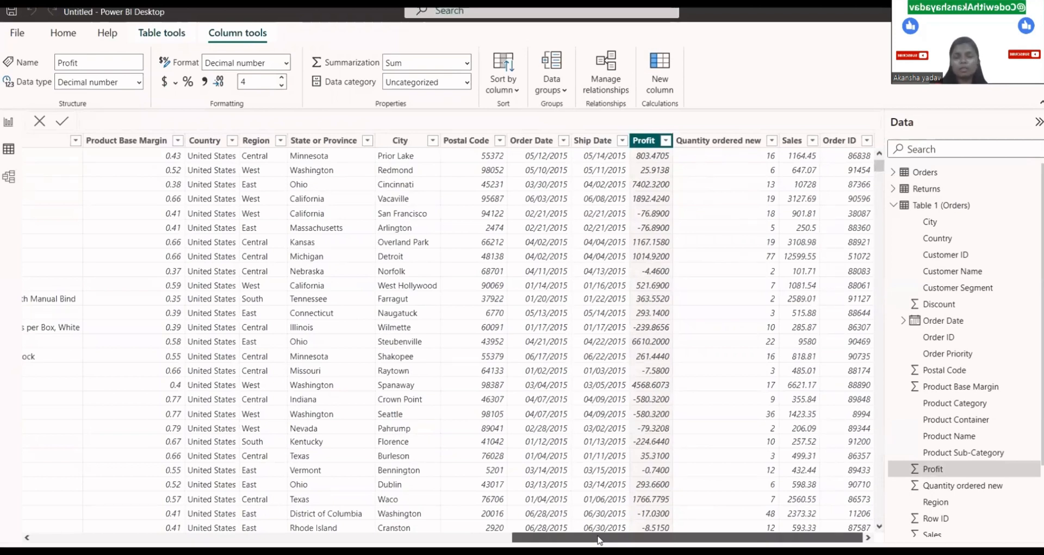
scroll(419, 524, left, 1)
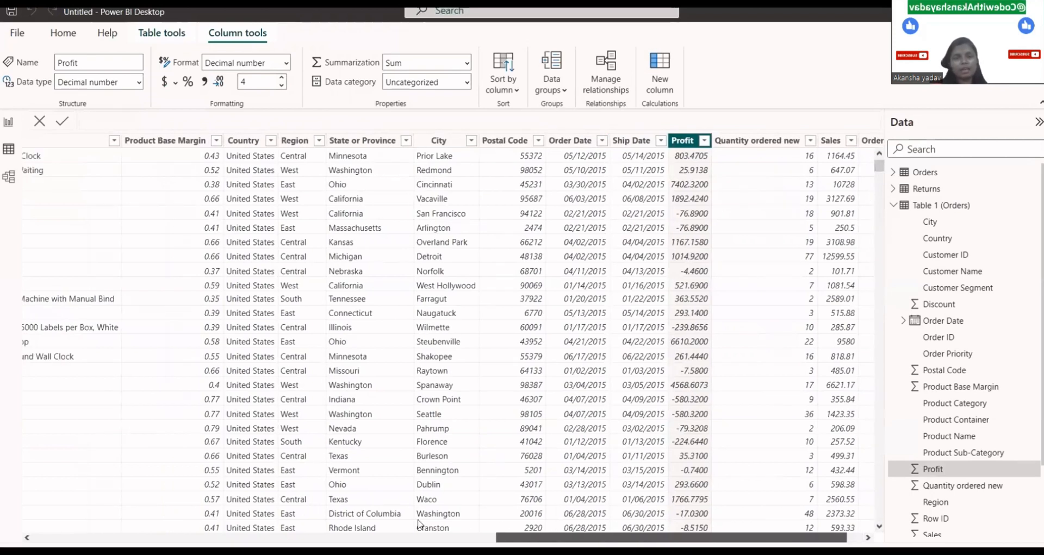
scroll(419, 523, left, 5)
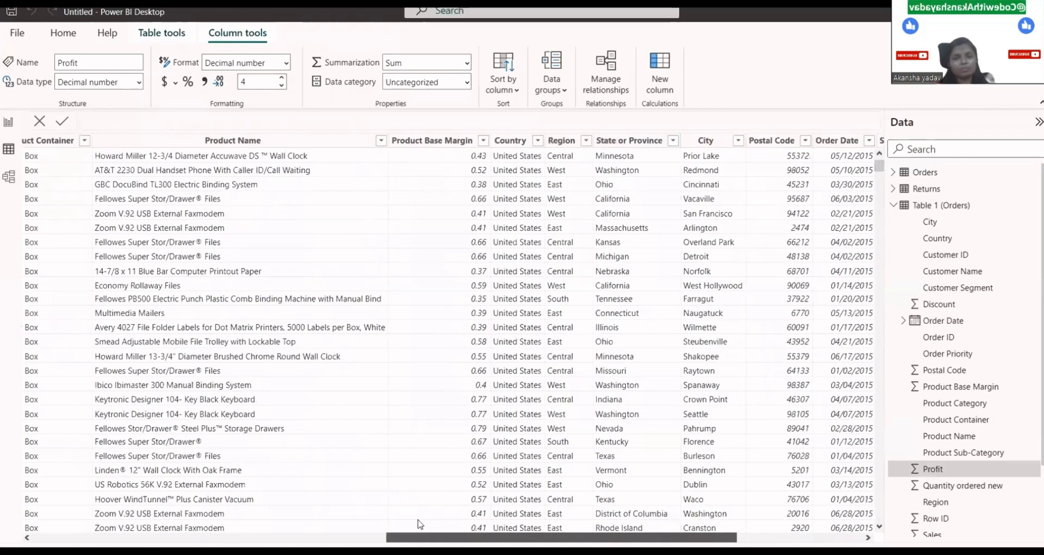
Set the Product Base Margin column of Table 1 (Orders) to show 2 decimal places
scroll(389, 522, left, 2)
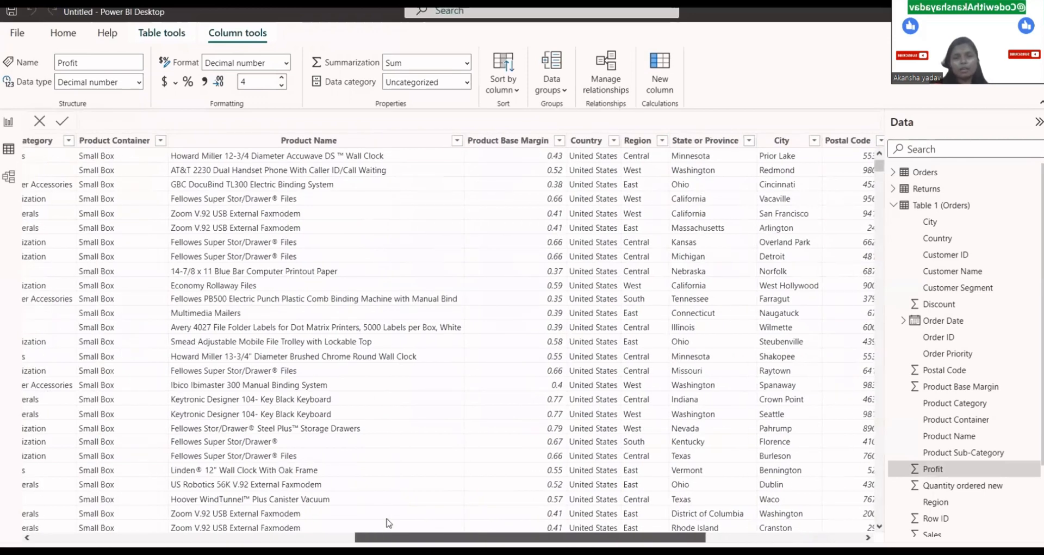
scroll(381, 275, left, 1)
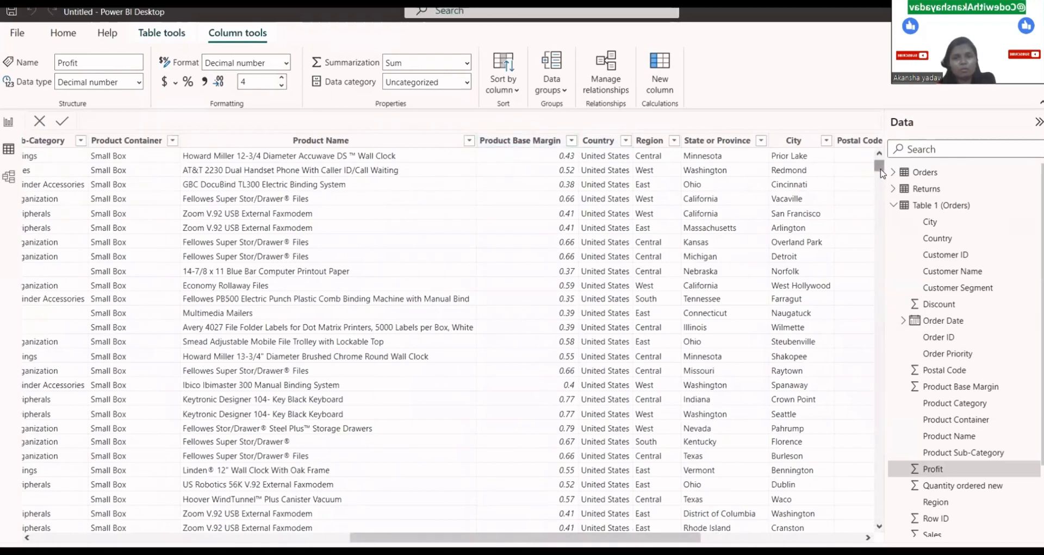
drag(882, 173, 849, 109)
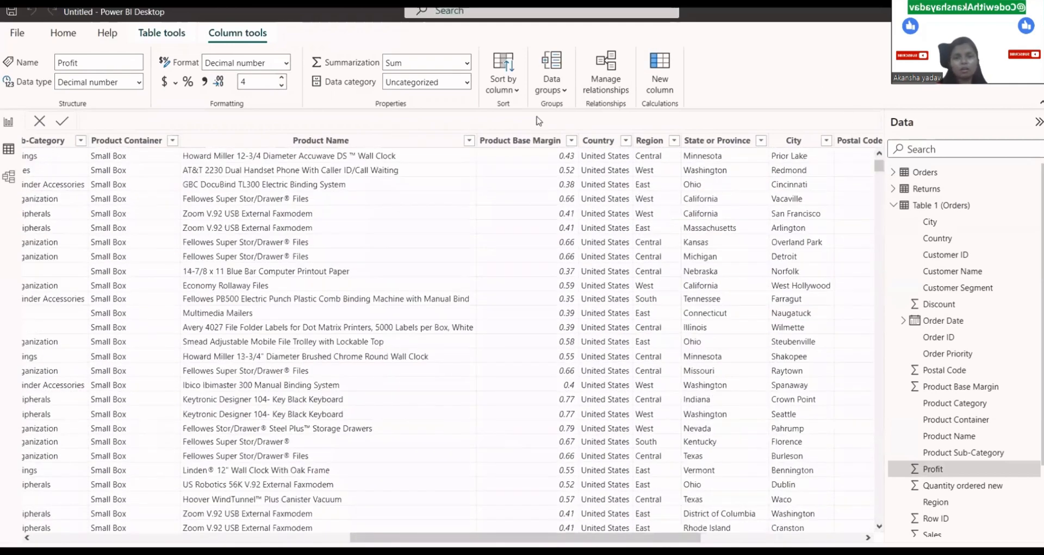
click(524, 141)
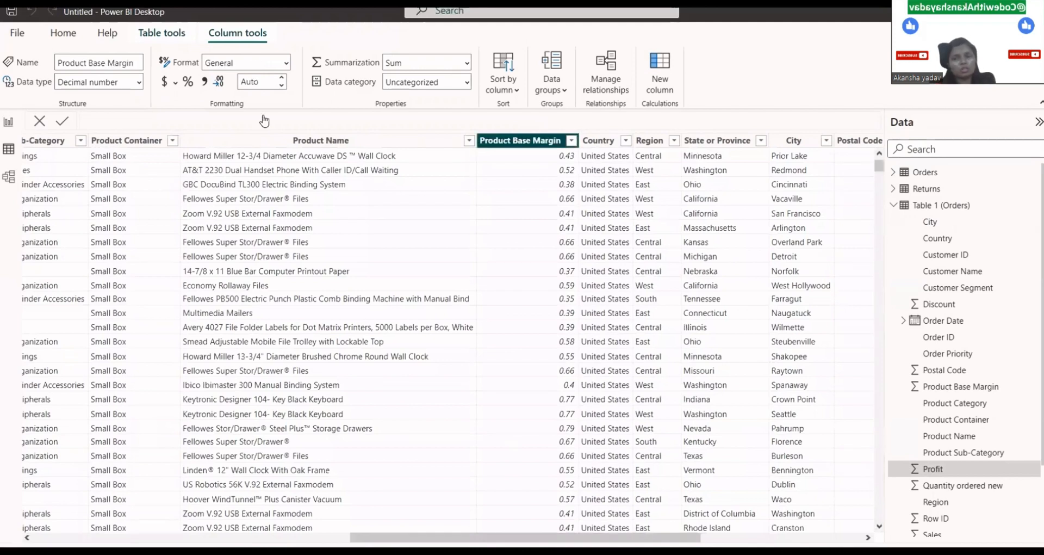
click(269, 80)
key(BackSpace)
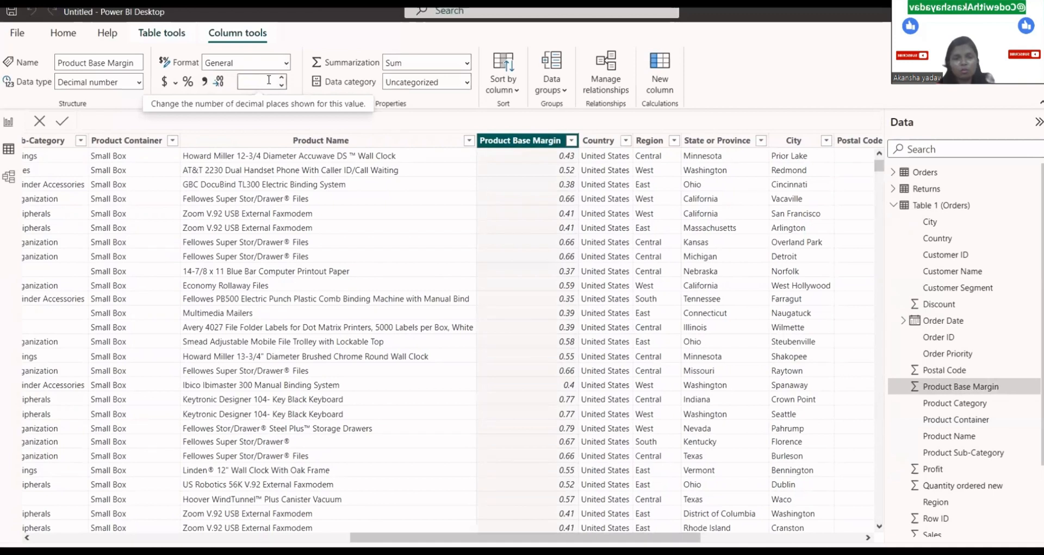
text(2)
key(Escape)
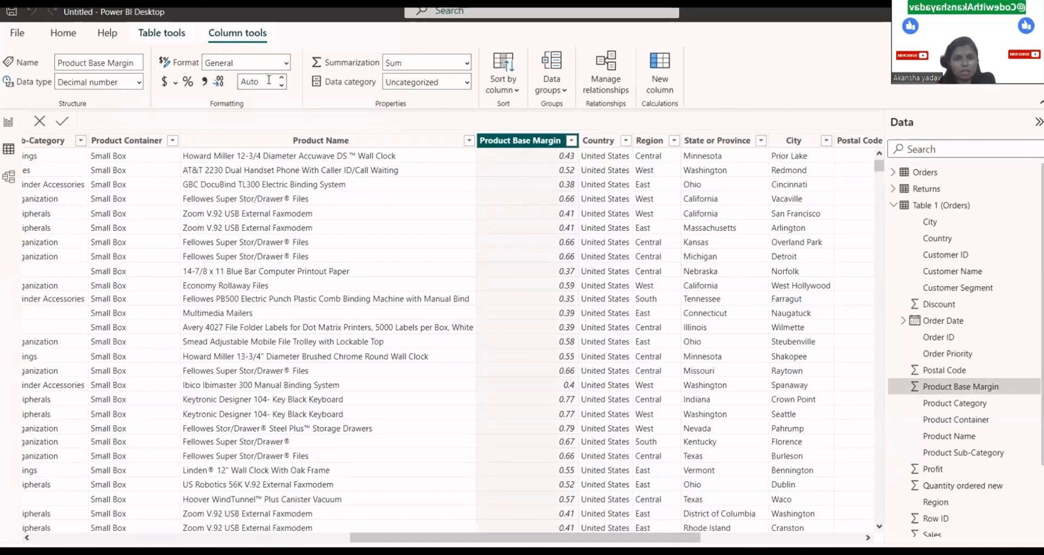
click(269, 80)
text(2)
key(Return)
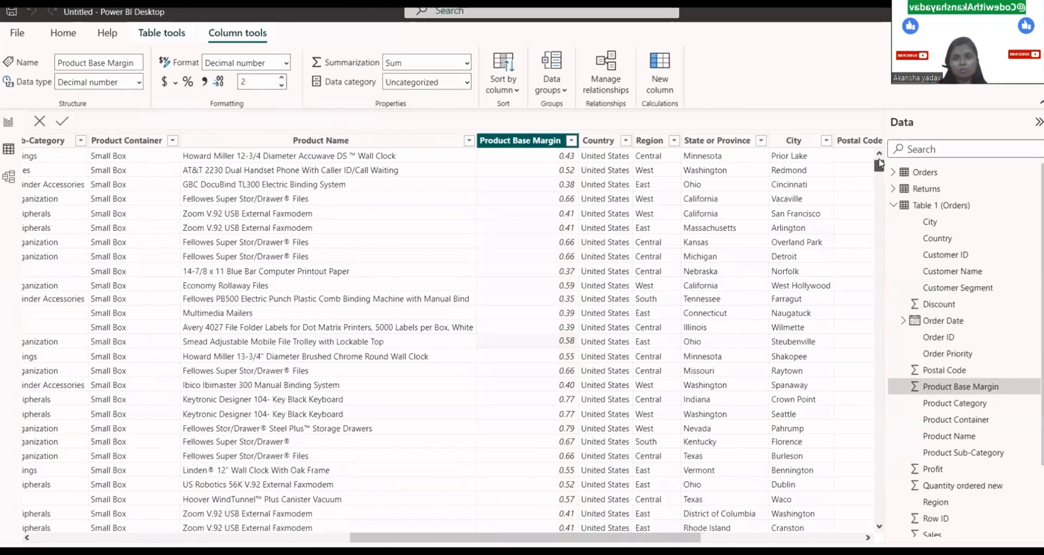
Look through the columns of Table 1 (Orders) from Row ID to Order ID to check for unneeded ones
drag(881, 163, 854, 117)
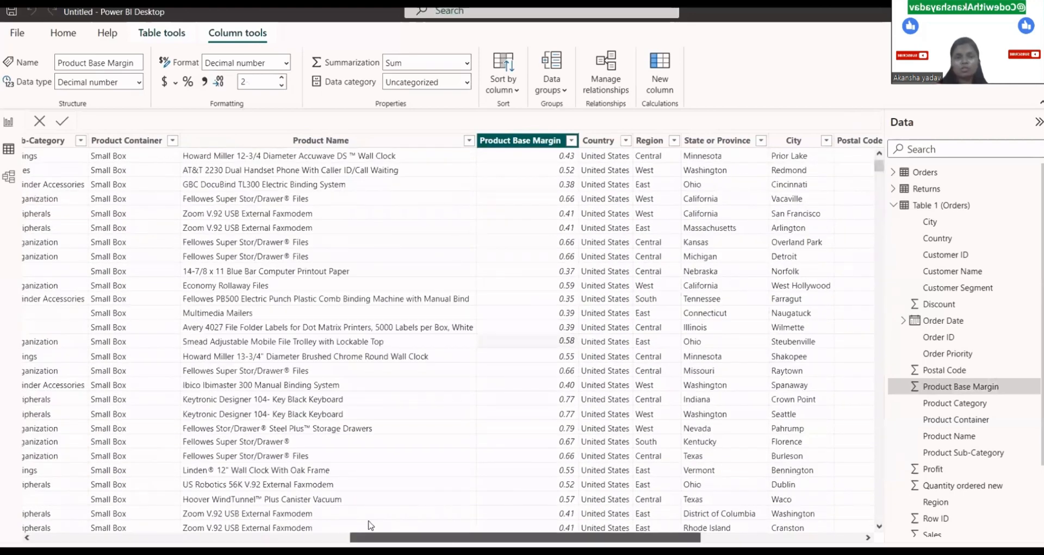
scroll(231, 531, left, 3)
scroll(231, 532, left, 5)
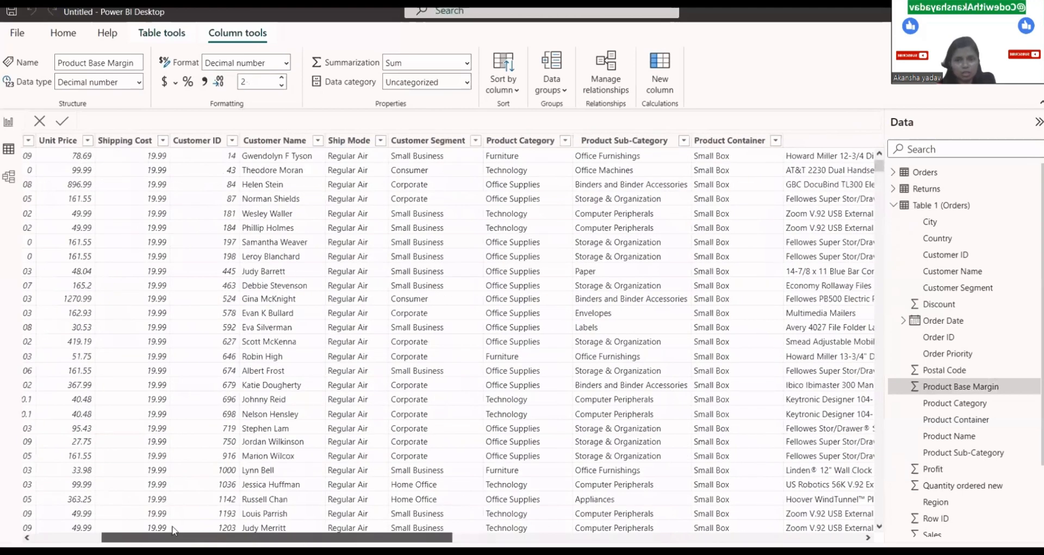
scroll(173, 530, left, 3)
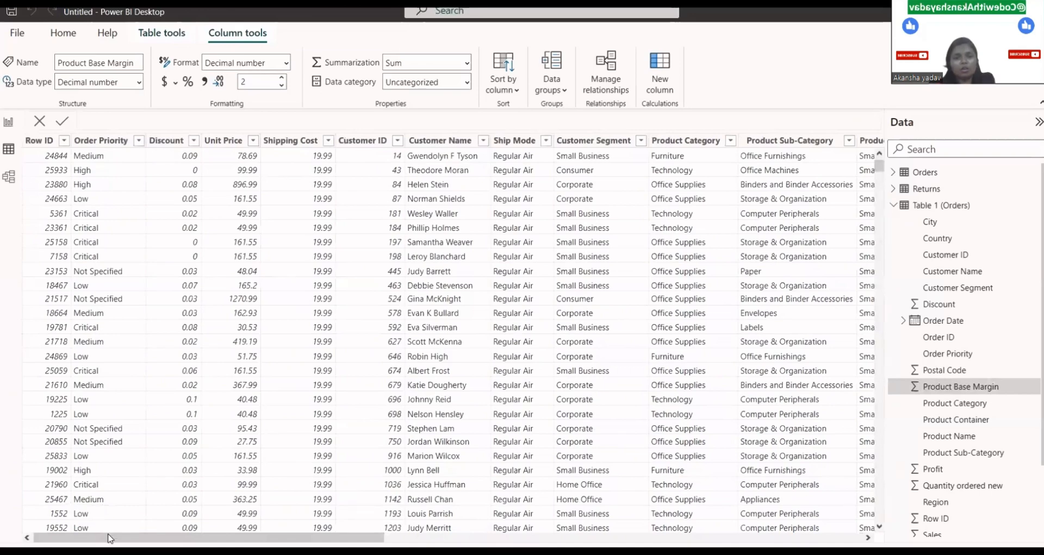
scroll(225, 529, right, 3)
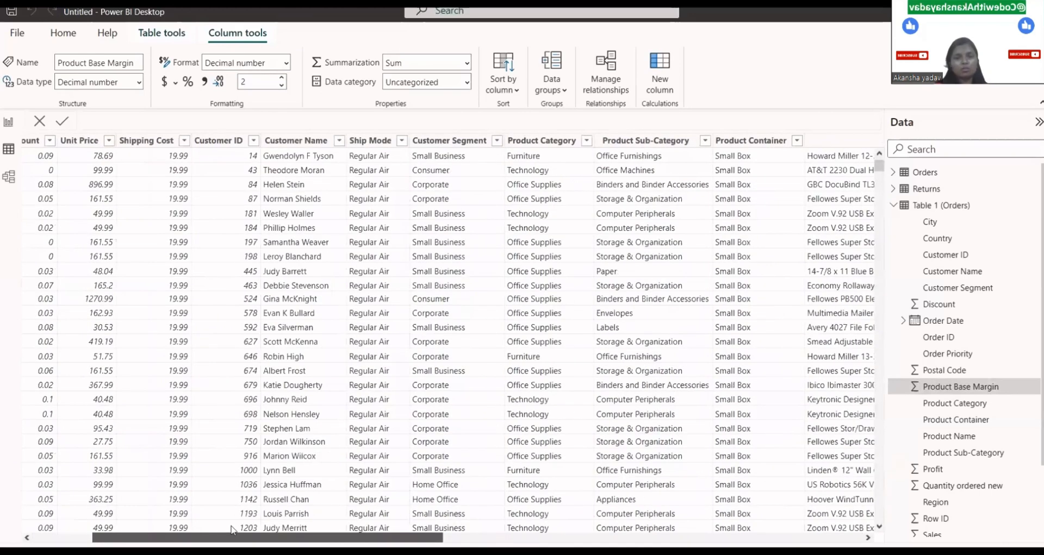
scroll(233, 528, right, 5)
drag(290, 532, 384, 514)
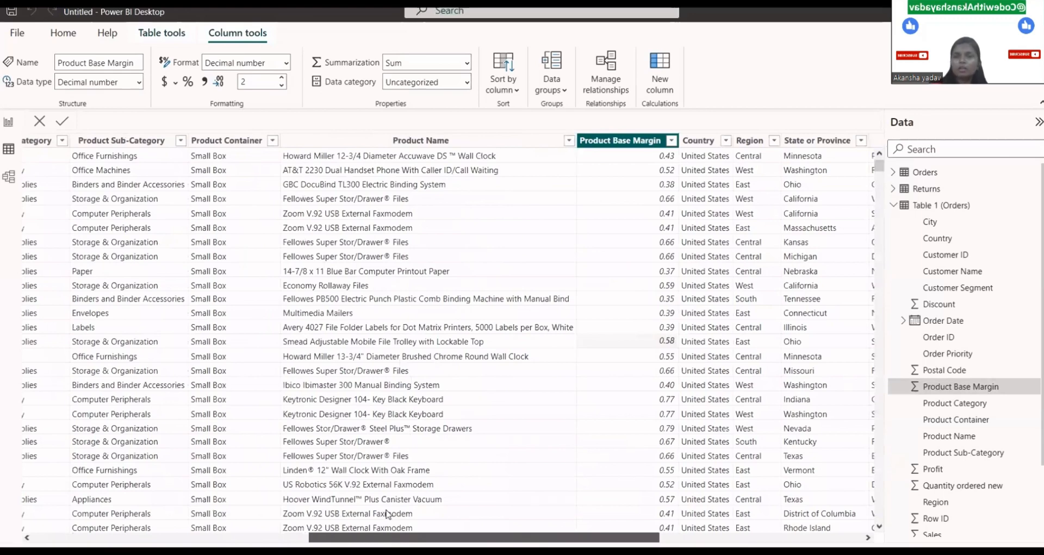
scroll(410, 511, right, 3)
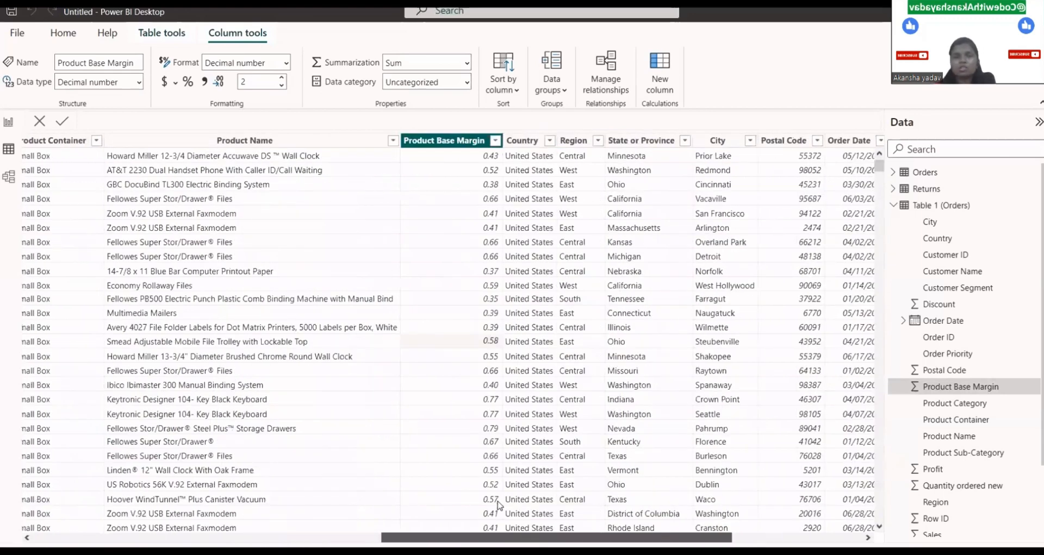
scroll(522, 500, right, 3)
scroll(544, 498, right, 3)
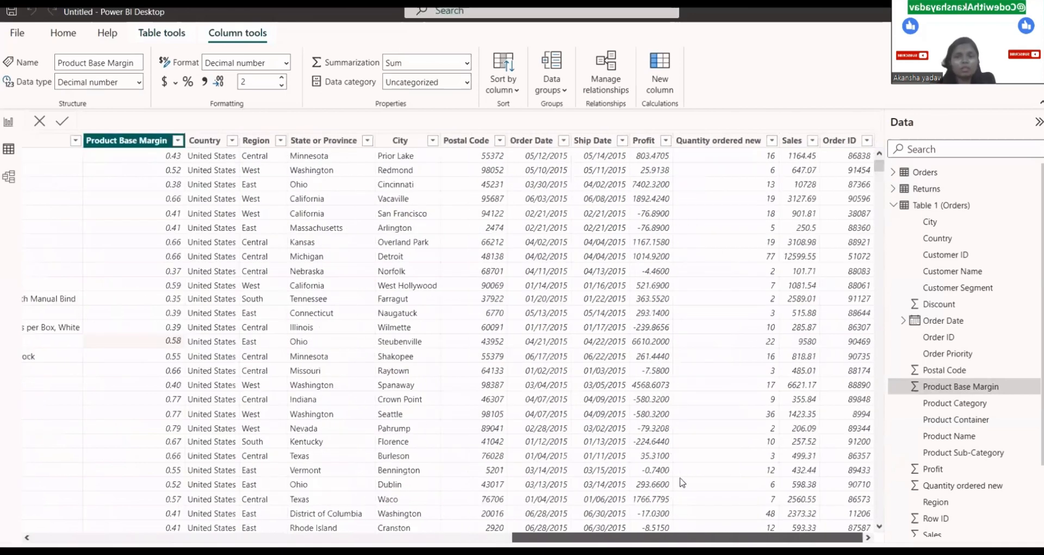
scroll(305, 509, left, 12)
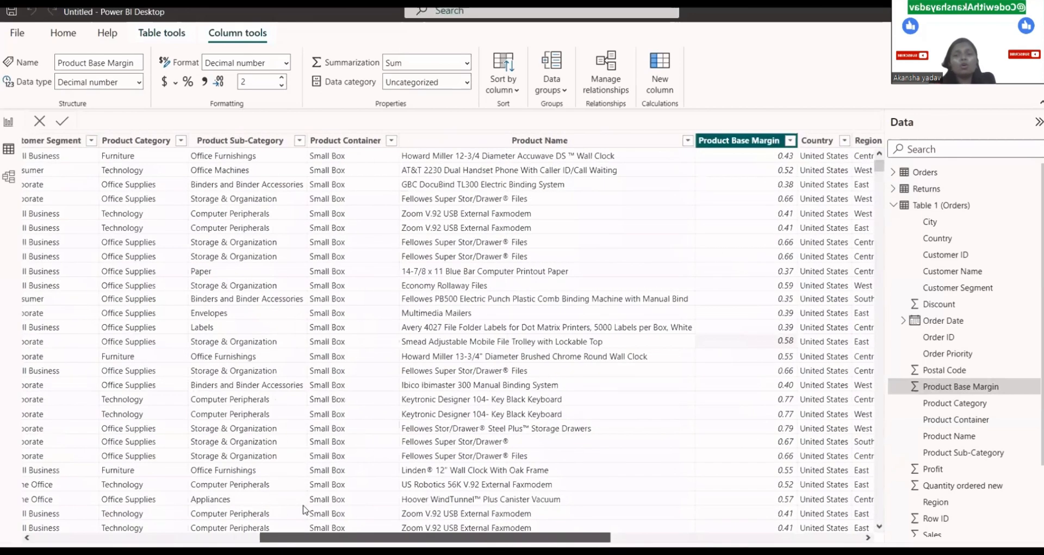
scroll(83, 508, left, 10)
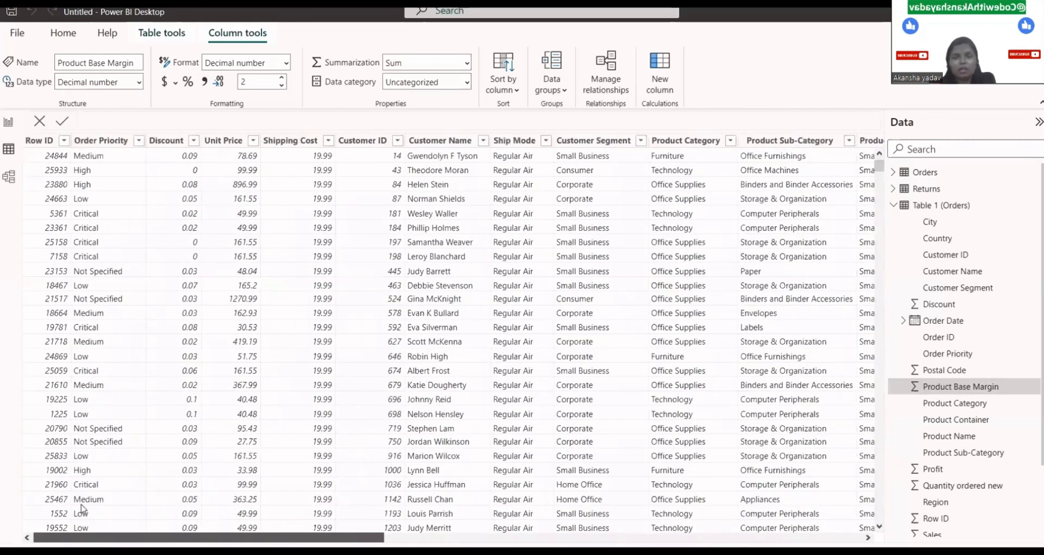
Delete the Order Priority column from Table 1 (Orders)
click(113, 143)
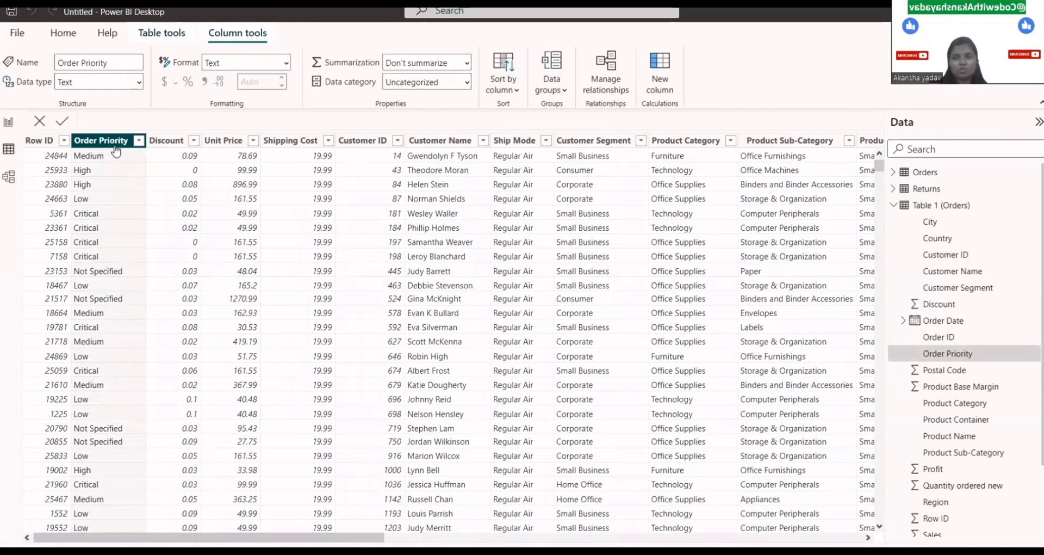
right_click(115, 145)
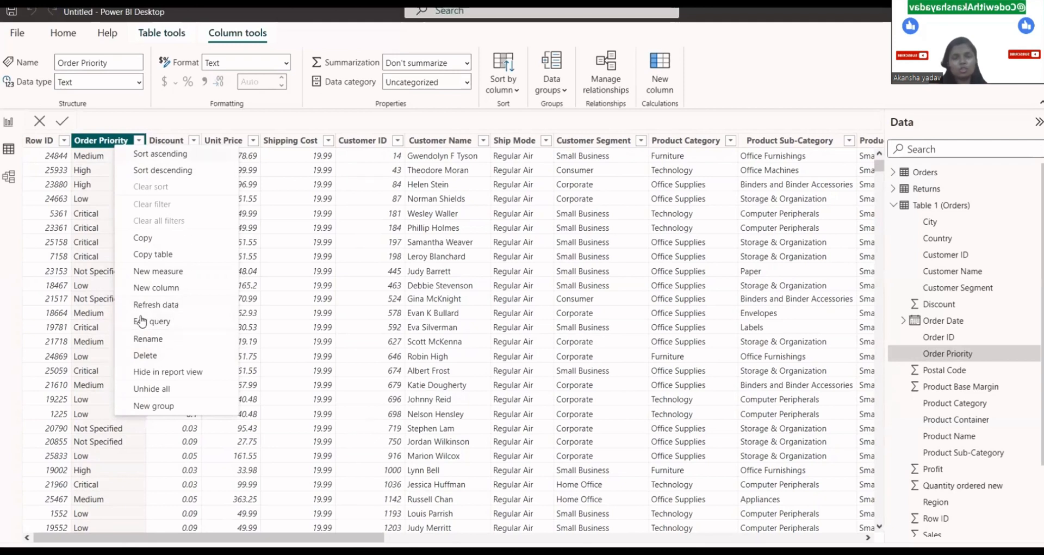
click(142, 355)
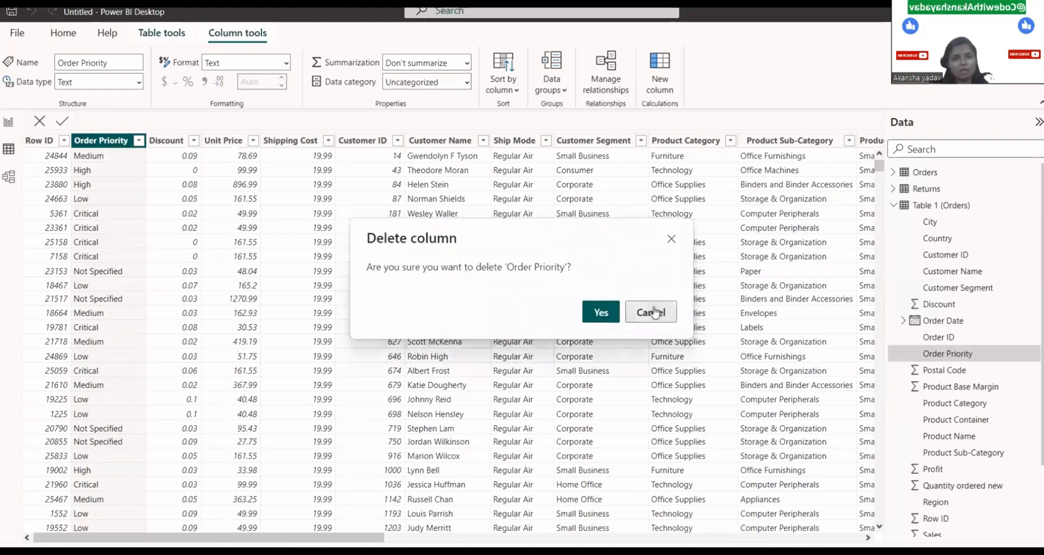
click(601, 314)
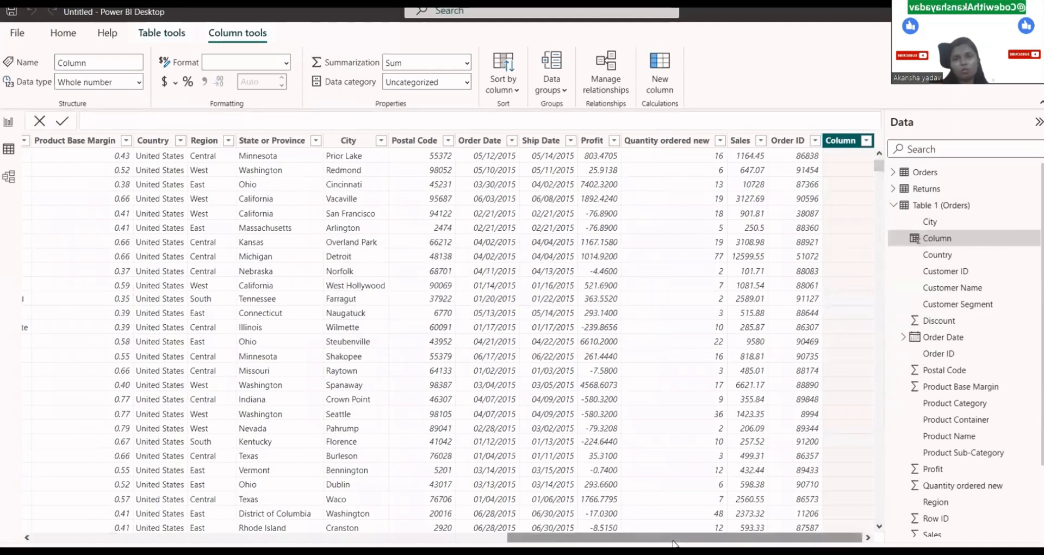
Discard the empty calculated column after Order ID in Table 1 (Orders)
click(850, 148)
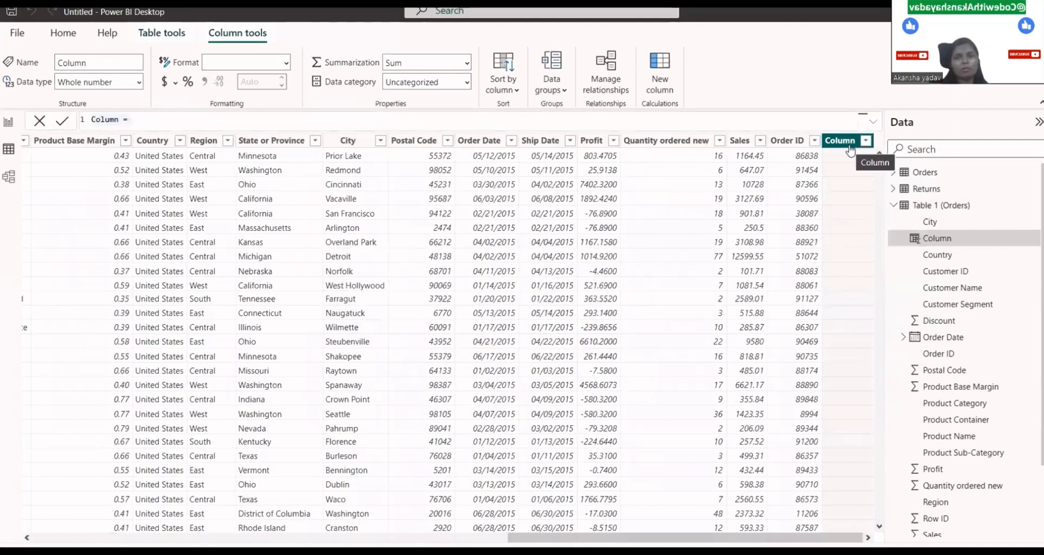
key(BackSpace)
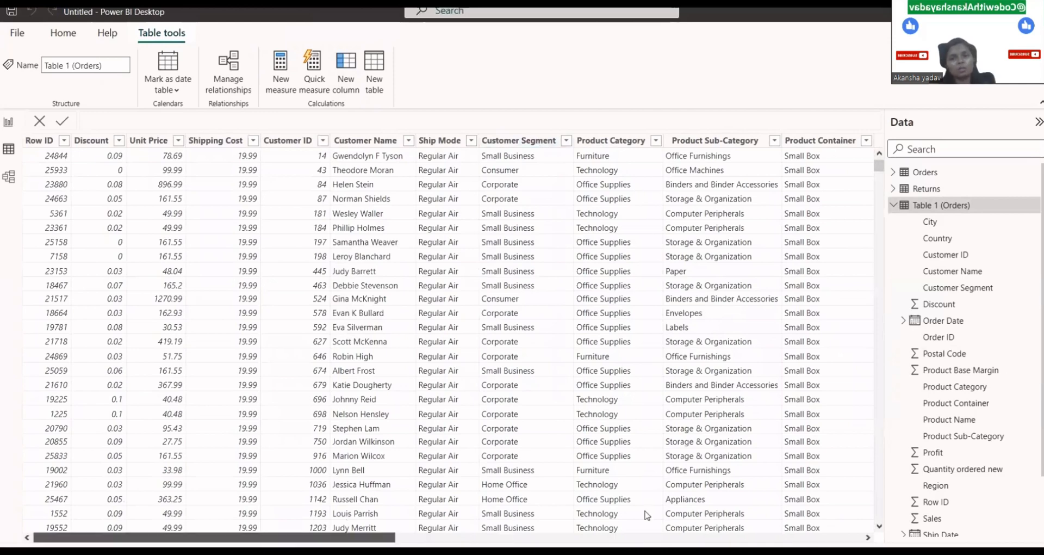
Add a blank calculated column to the end of Table 1 (Orders)
scroll(819, 519, right, 10)
scroll(364, 525, left, 2)
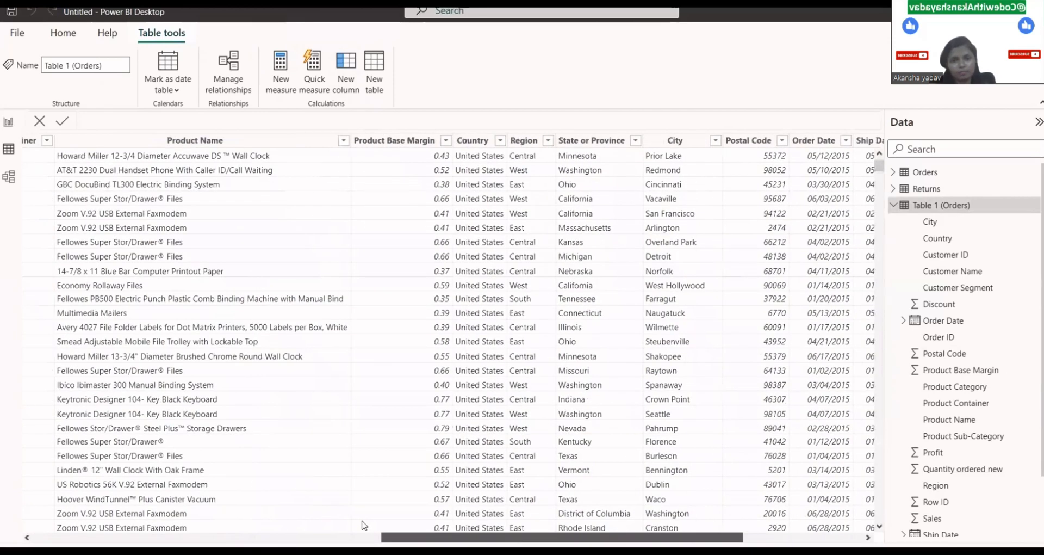
scroll(364, 525, left, 8)
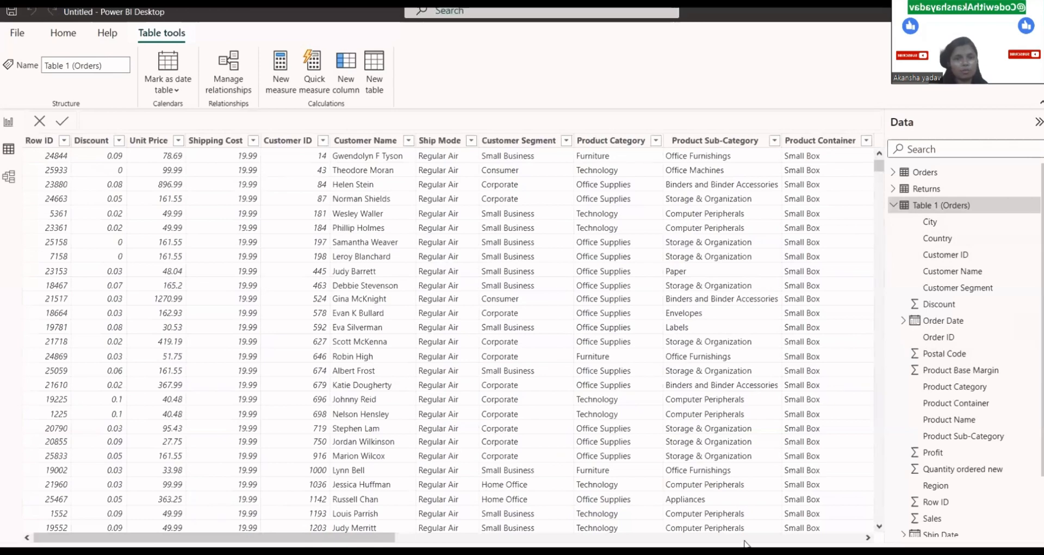
scroll(745, 543, right, 3)
scroll(745, 543, right, 10)
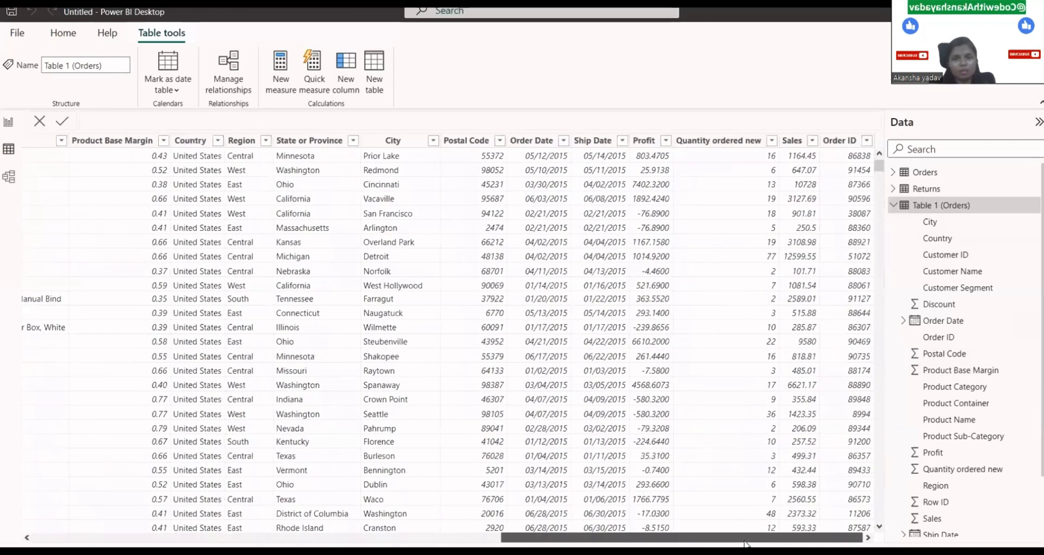
click(347, 87)
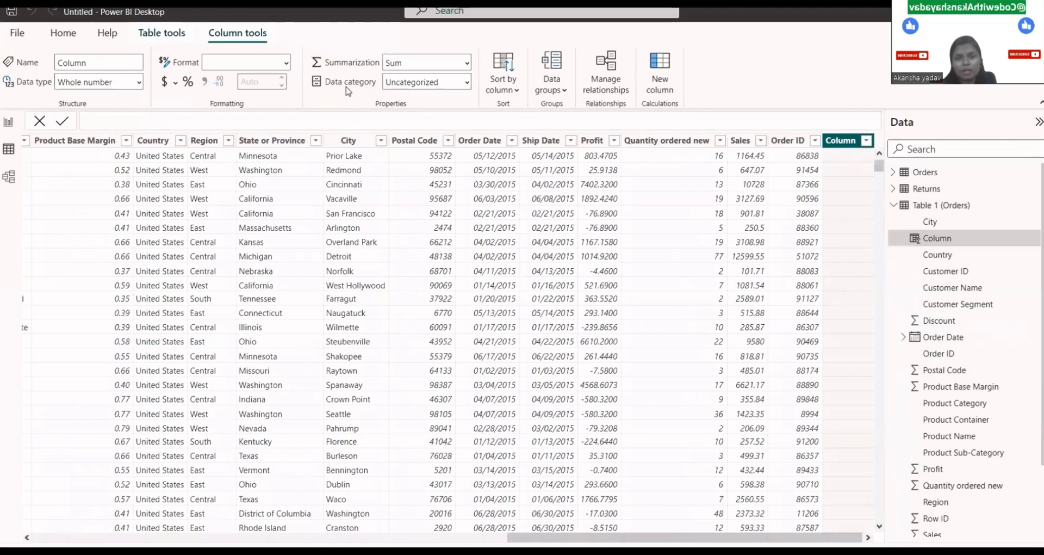
Create a new calculated column starting from the Order Date column of Table 1 (Orders)
click(477, 142)
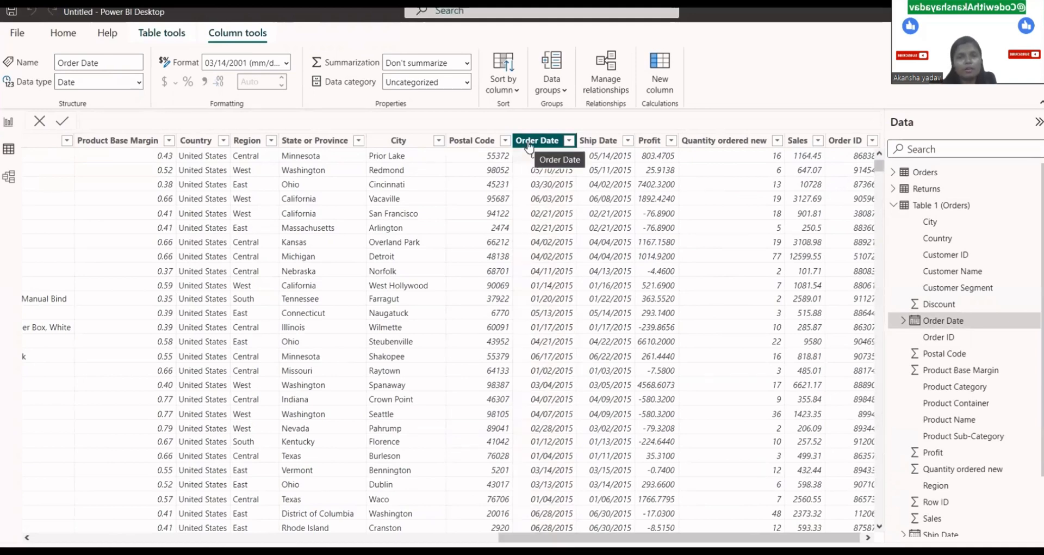
right_click(528, 146)
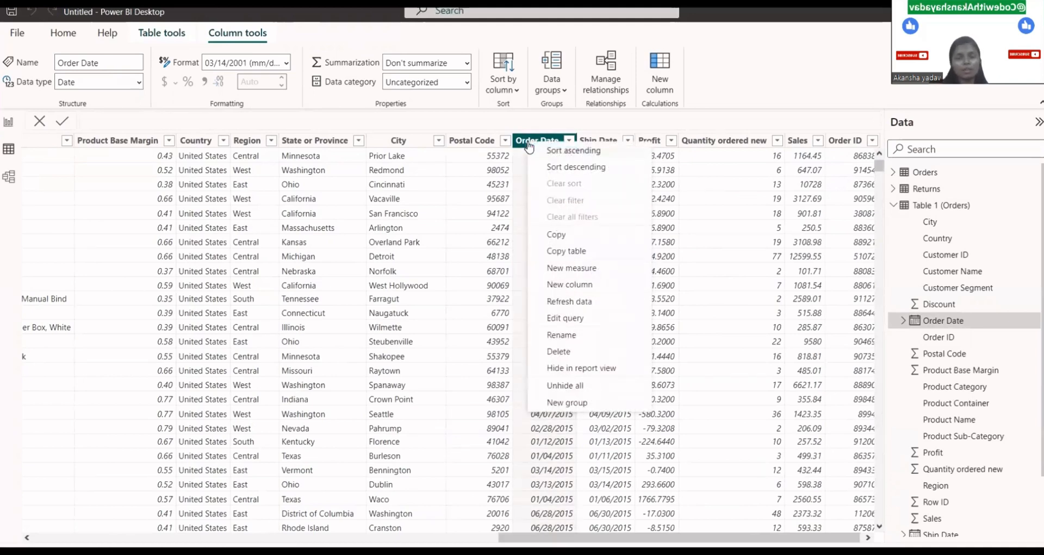
click(569, 290)
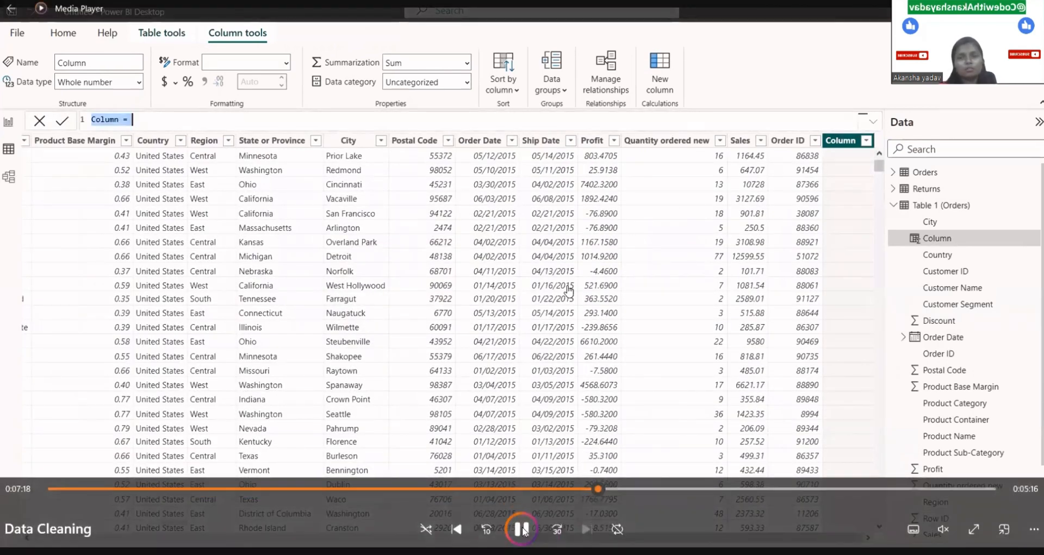
click(522, 528)
click(614, 445)
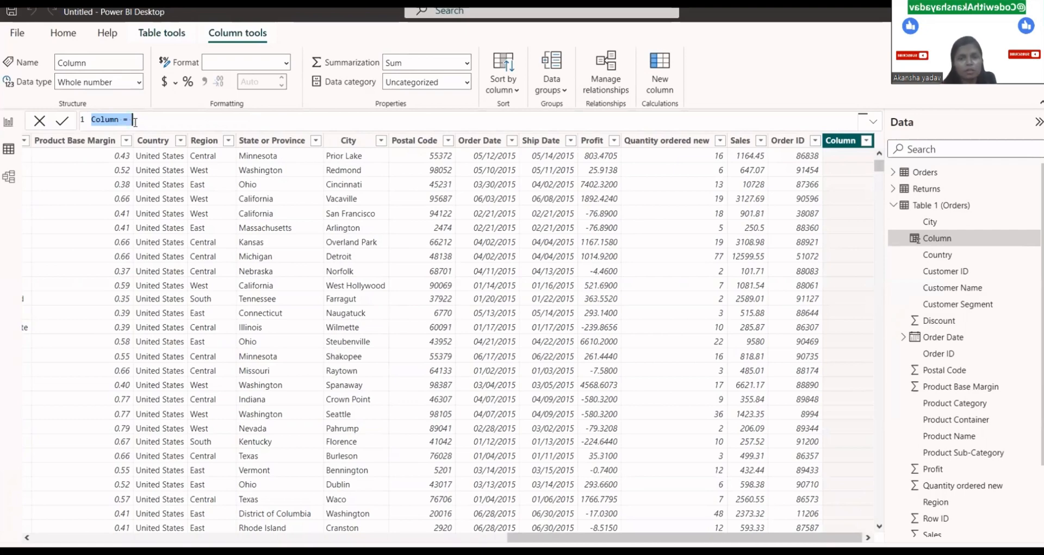
Define the new calculated column as new = 'Table 1 (Orders)'[Order Date].[Year]
mouse_move(1000, 285)
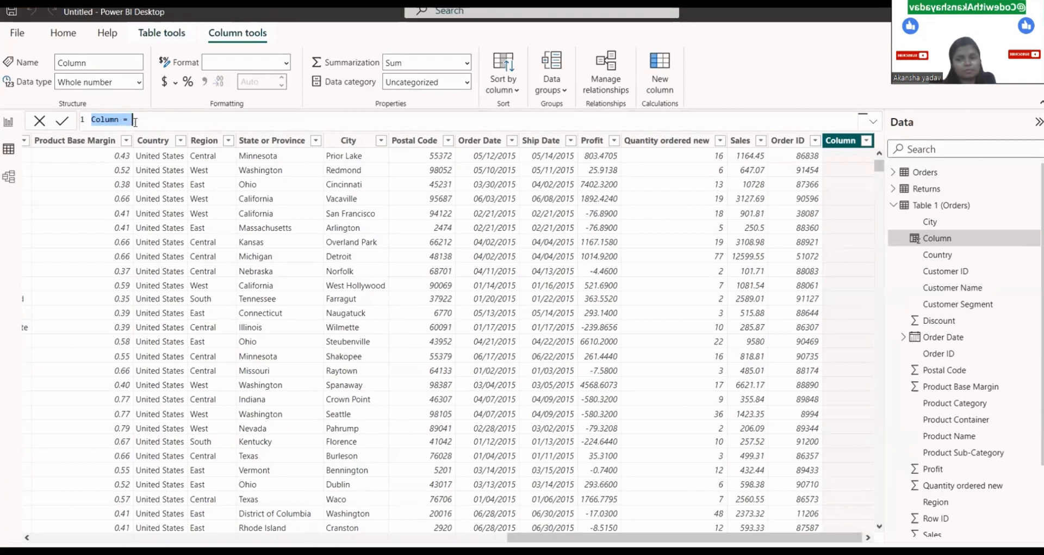
key(BackSpace)
text(new= )
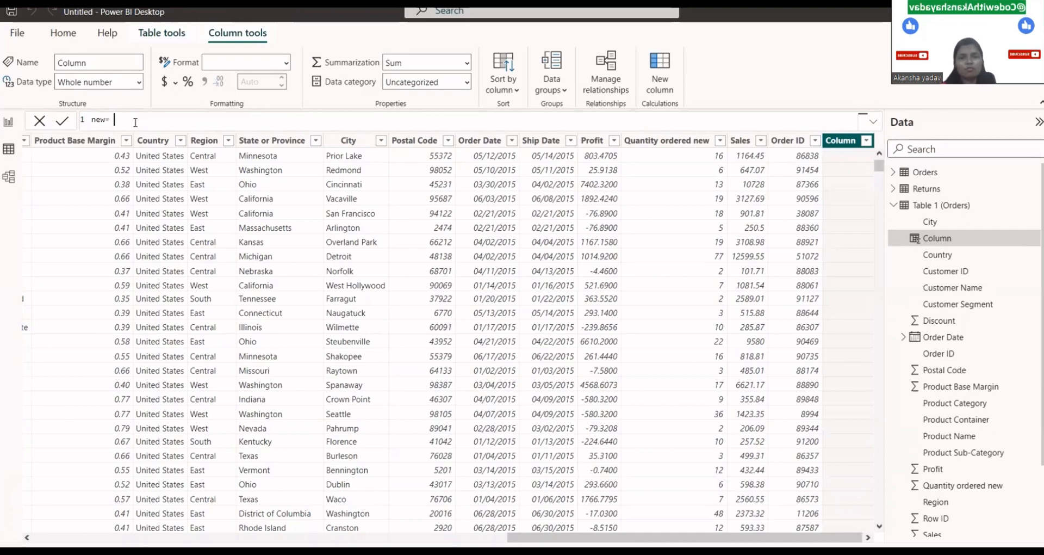
text(ord)
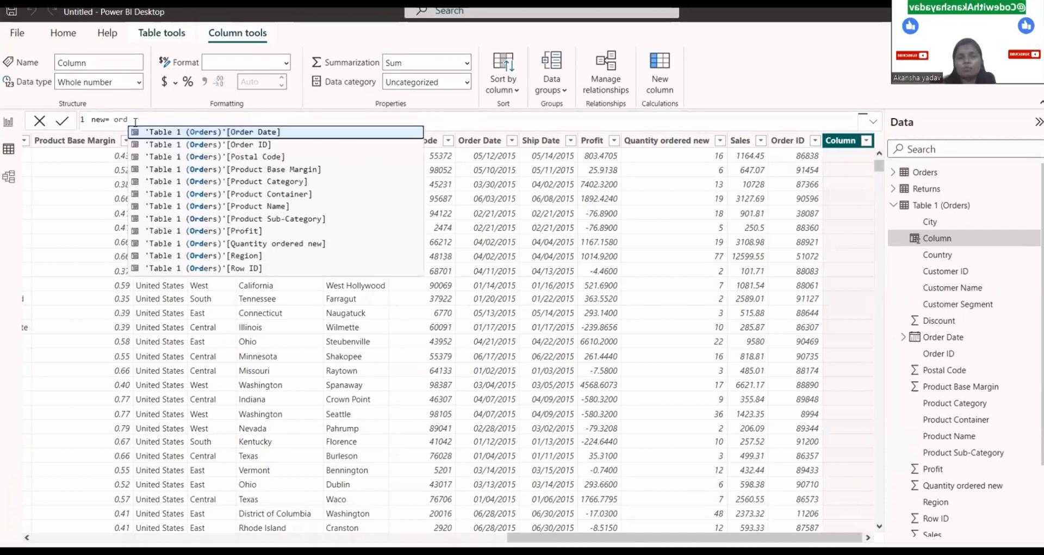
click(194, 132)
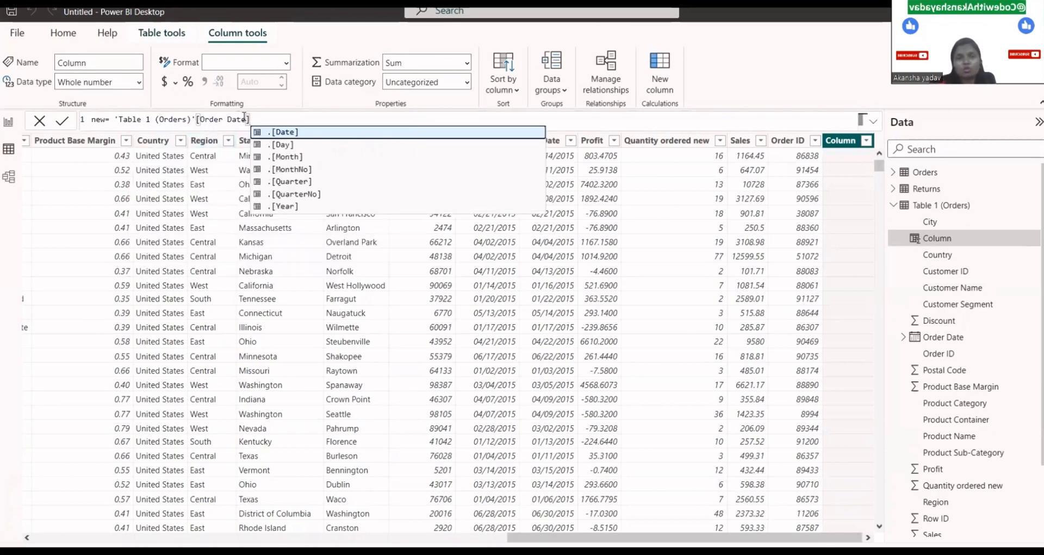
click(299, 207)
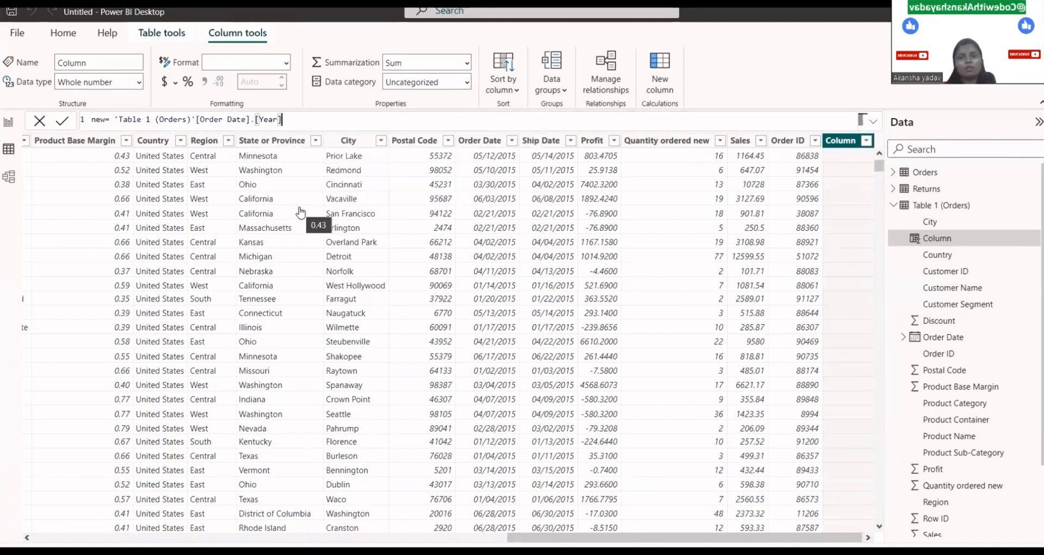
key(Return)
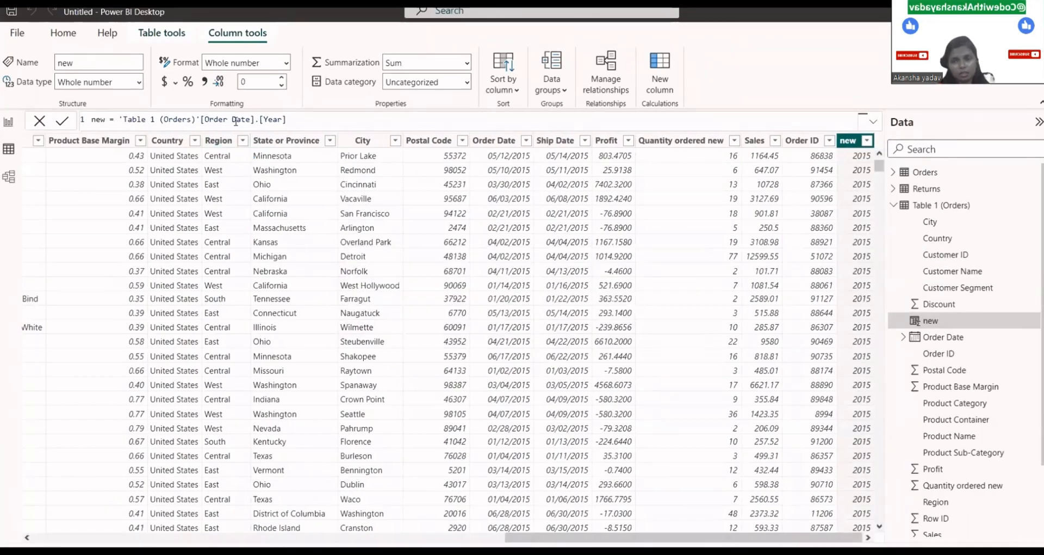
Rename the calculated column new to Year in its formula
double_click(95, 120)
text(year)
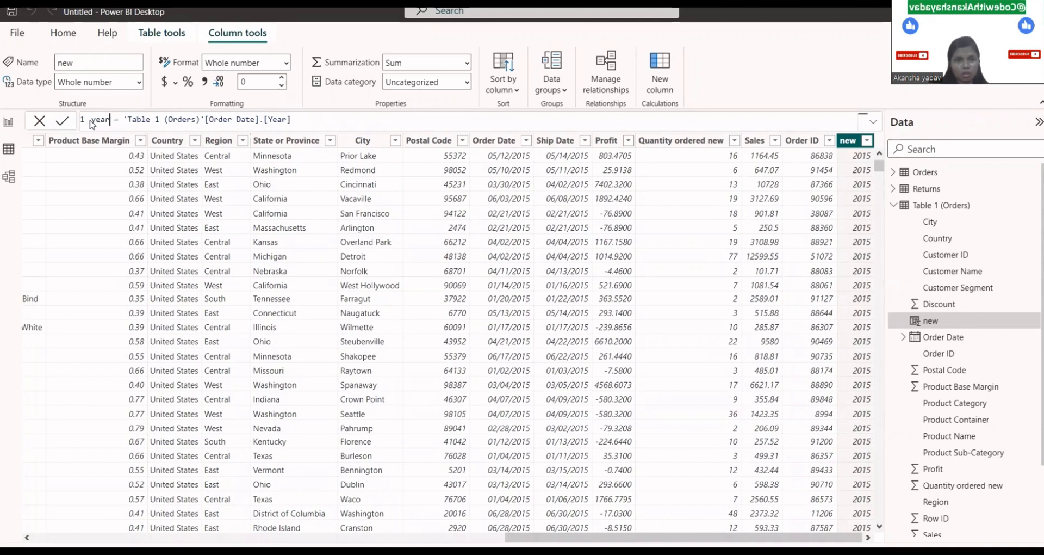
key(Left)
key(Left)
key(Left)
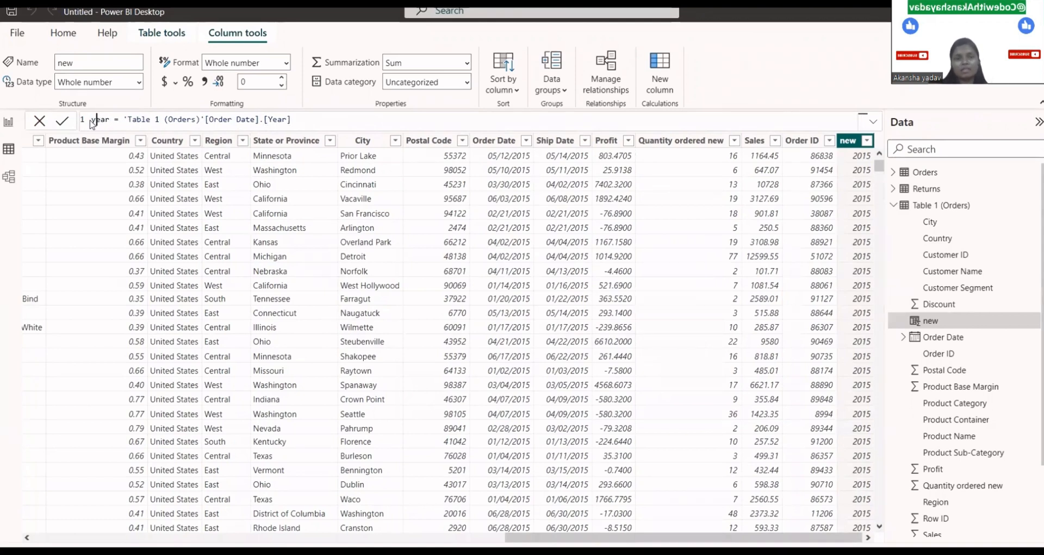
key(BackSpace)
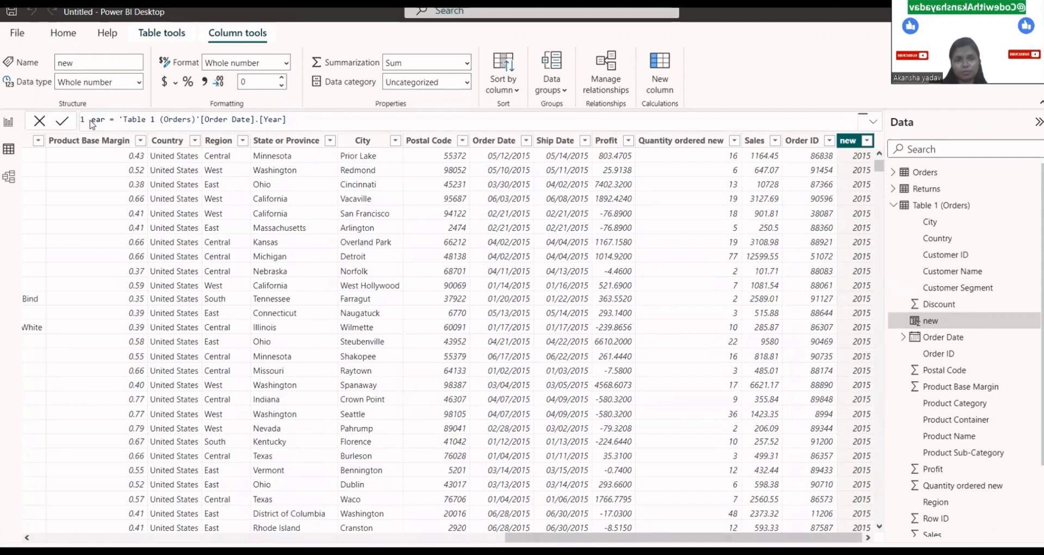
text(Y)
click(60, 122)
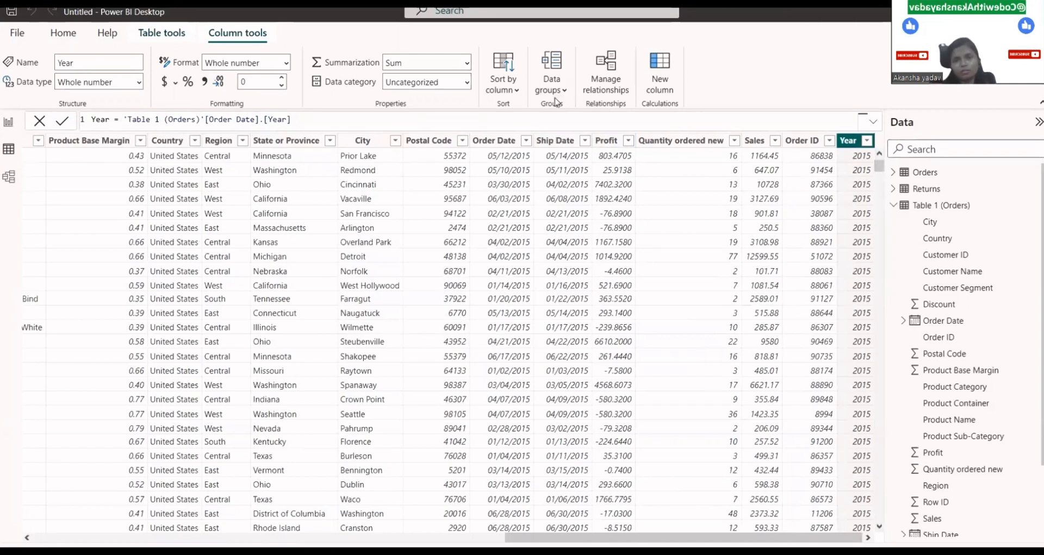
Set the Order Date column's display format to the custom pattern Mm/dd
click(503, 141)
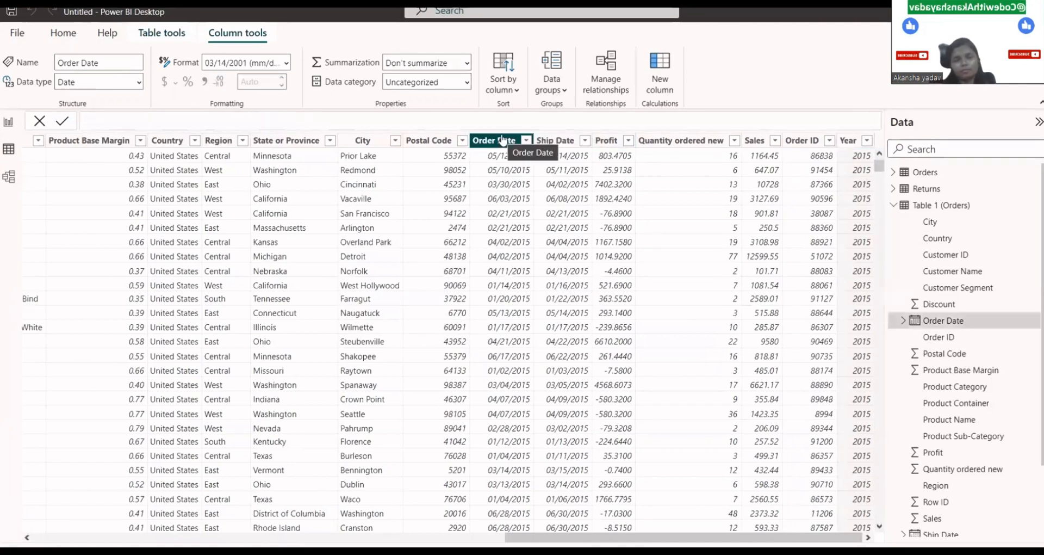
click(286, 64)
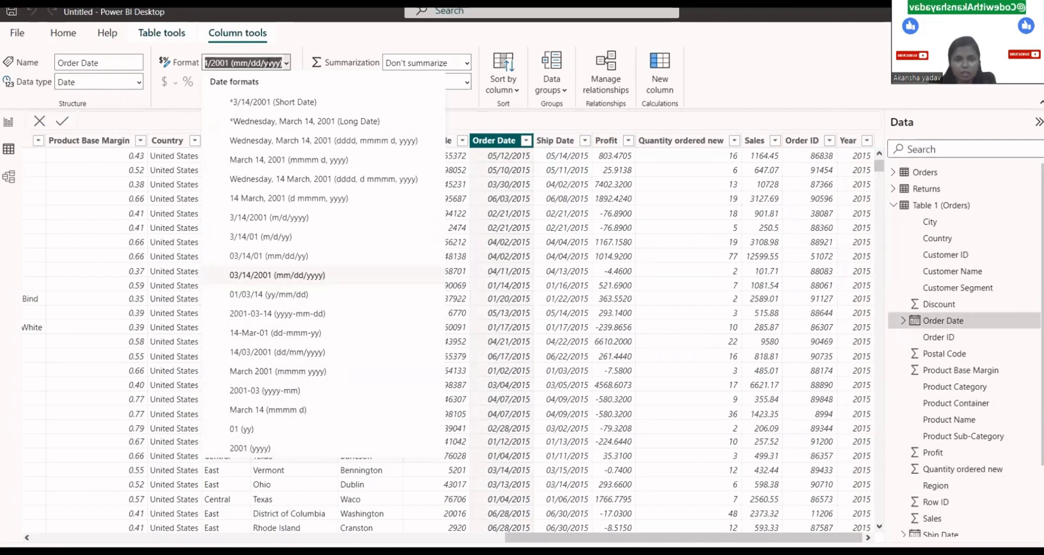
key(BackSpace)
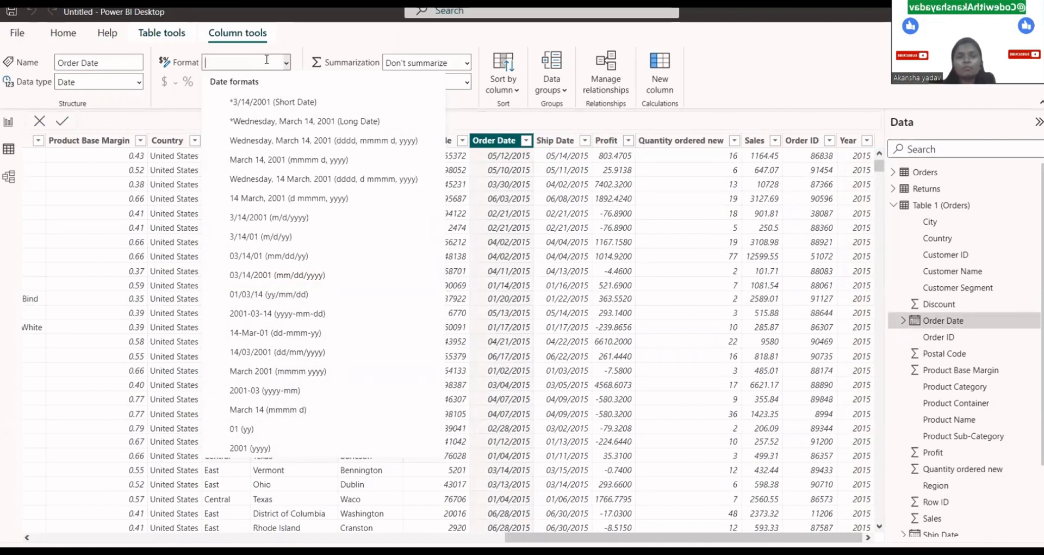
text(Mm/dd)
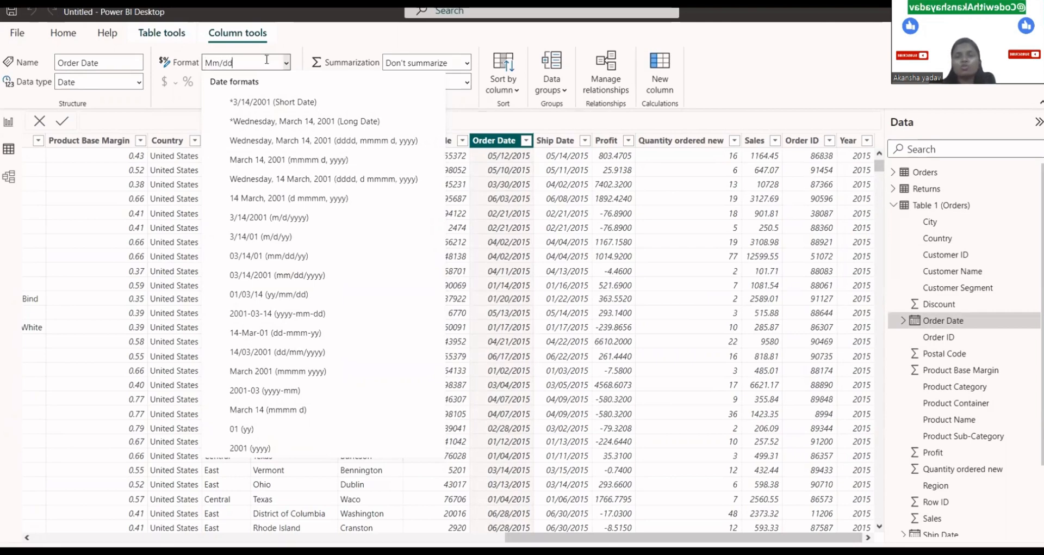
key(Escape)
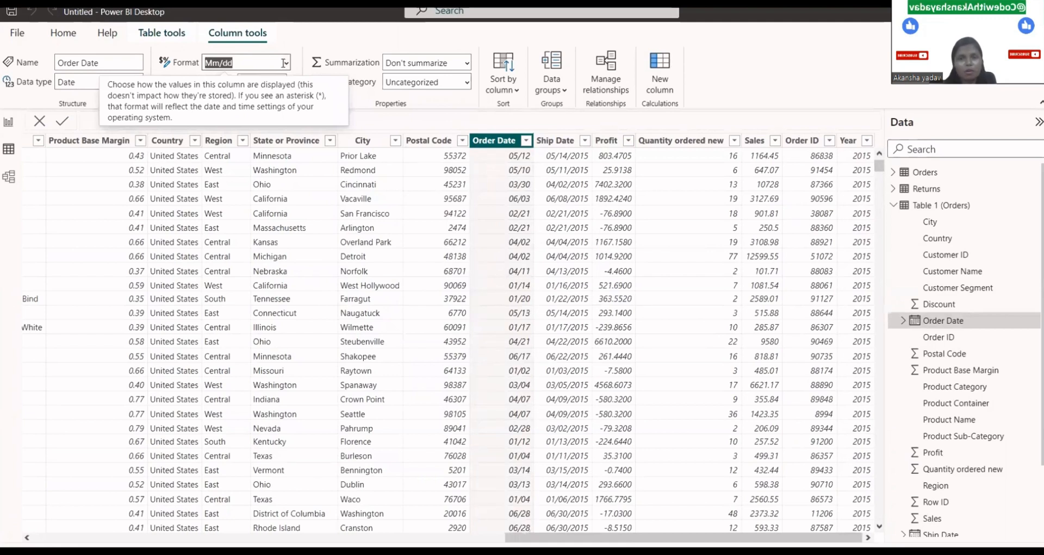
Add another calculated column to Table 1 (Orders) and begin its formula with the name month
right_click(496, 143)
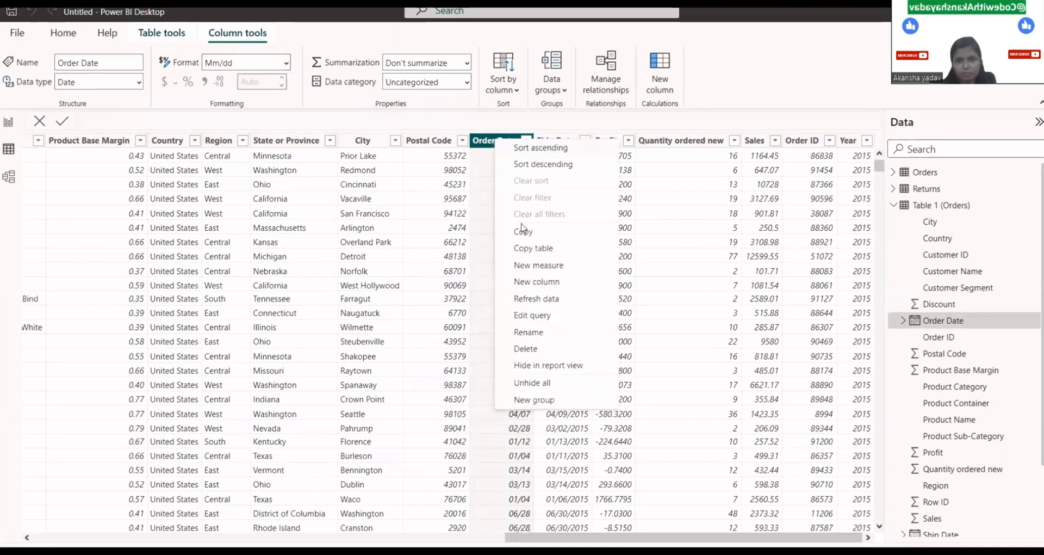
click(535, 283)
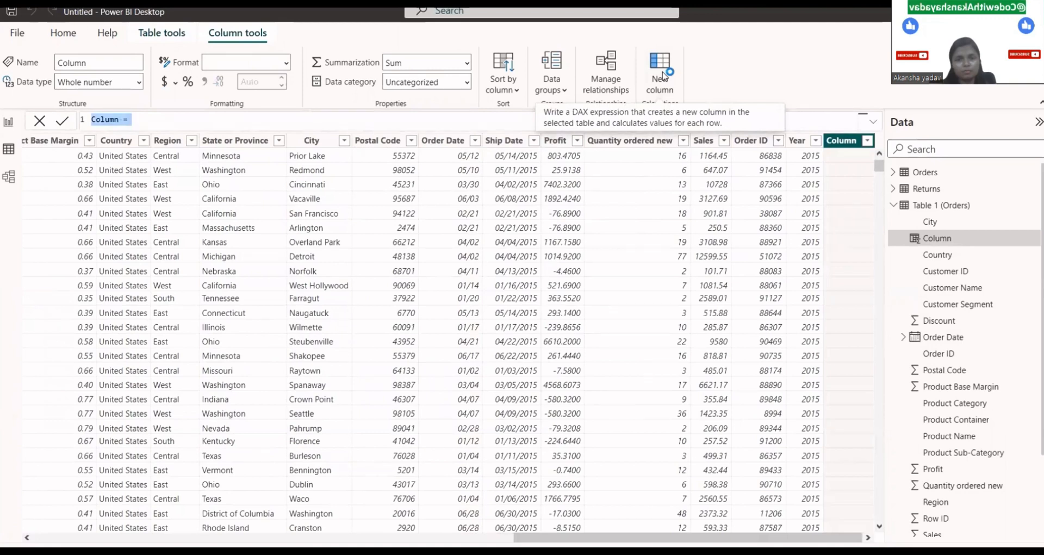
key(BackSpace)
text(D)
key(BackSpace)
text(mk)
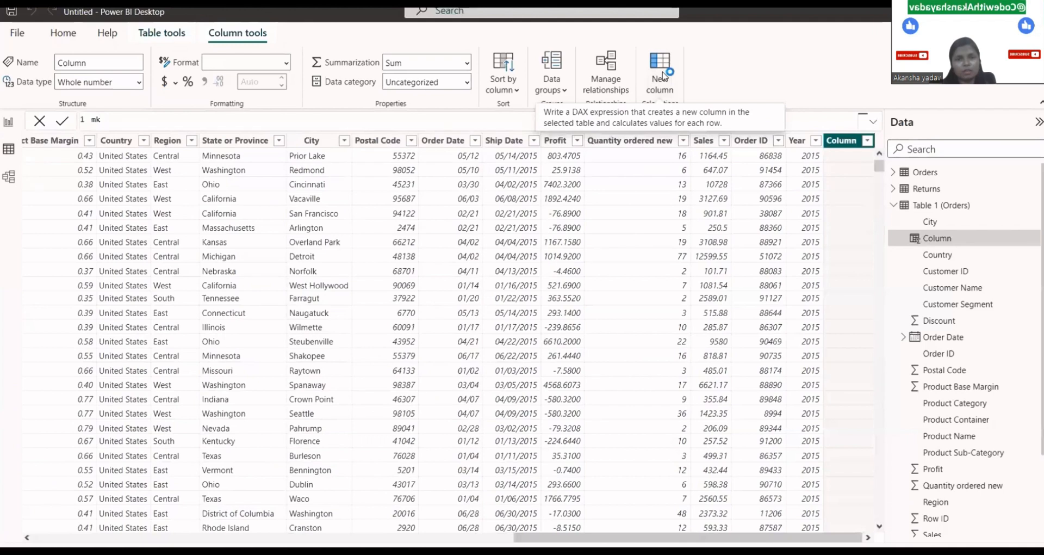
key(BackSpace)
text(onth)
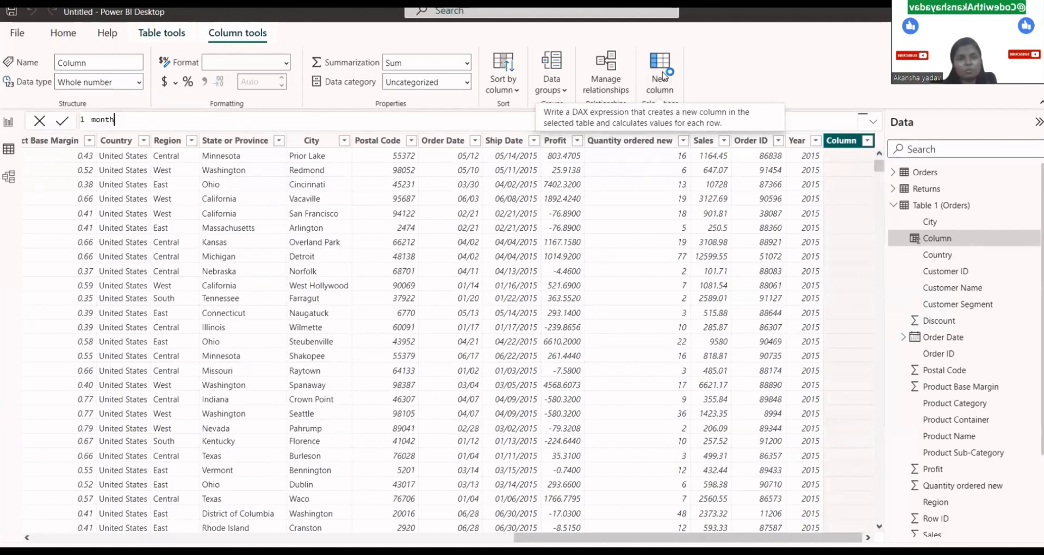
text(=)
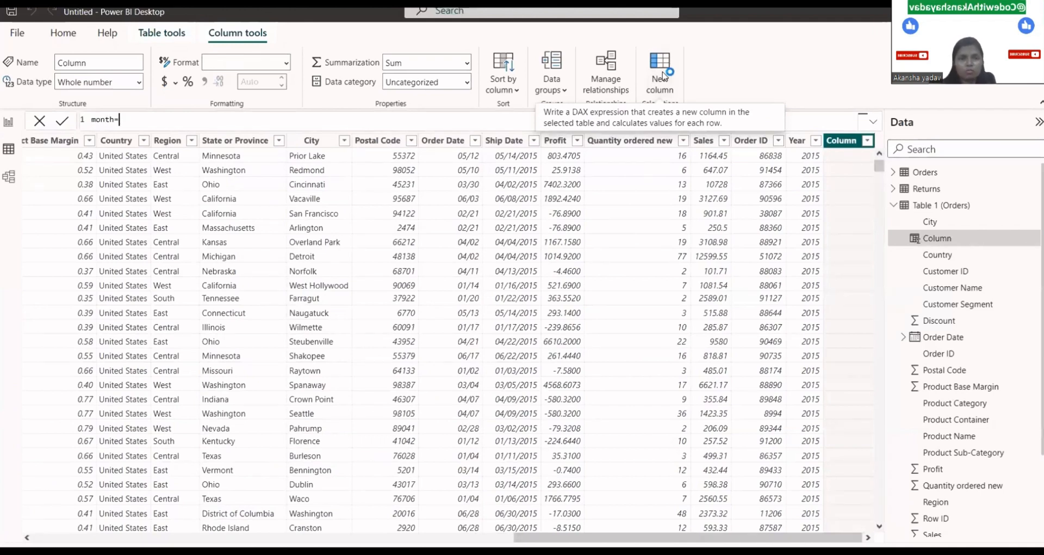
Complete the month column's formula with 'Table 1 (Orders)'[Order Date].[Month] and commit it
text(ta)
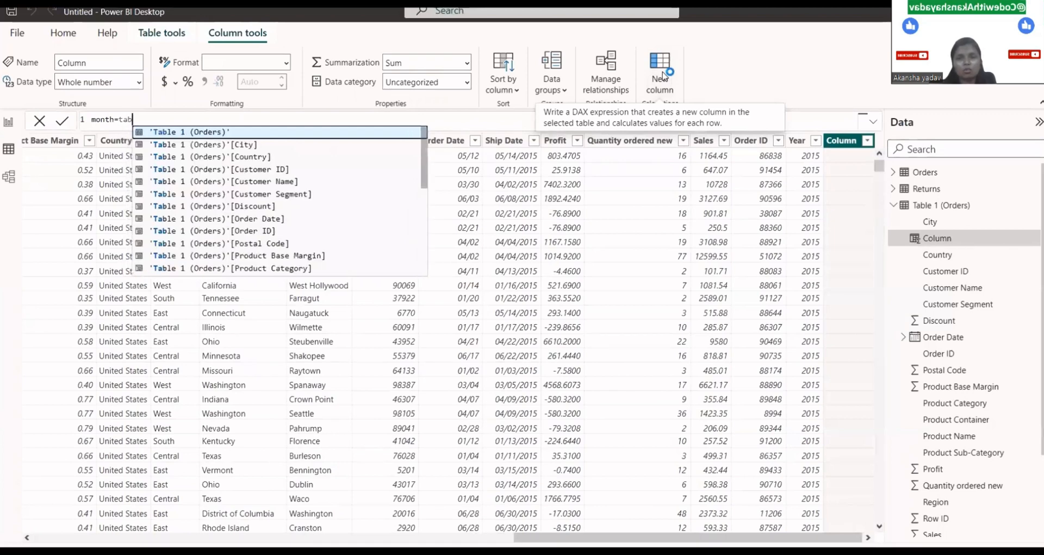
text(b)
key(Down)
key(Down)
key(Down)
key(Down)
key(Down)
key(Down)
key(Down)
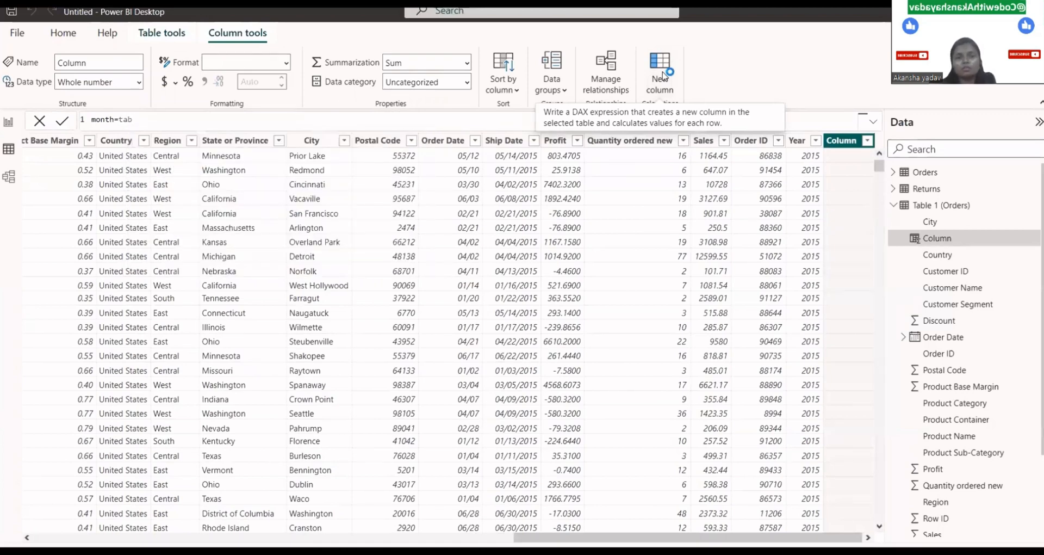
key(BackSpace)
key(Down)
key(Down)
key(Down)
key(Down)
key(Down)
key(Down)
key(Down)
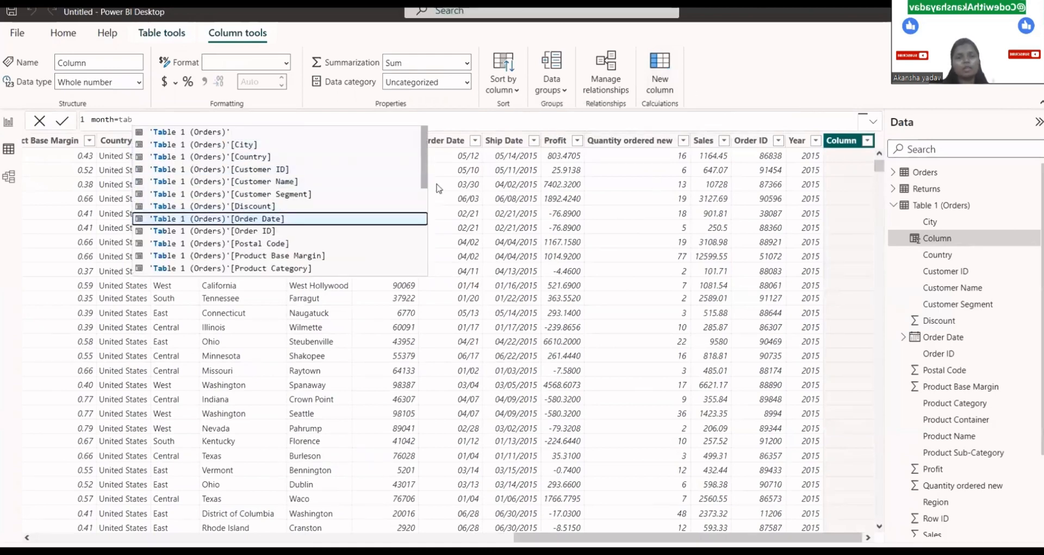
click(375, 220)
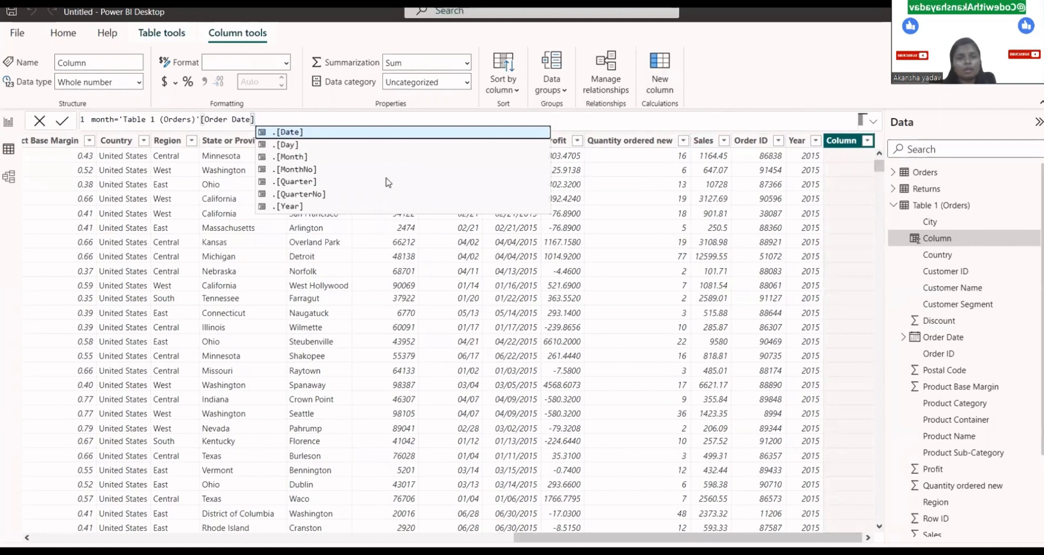
click(303, 159)
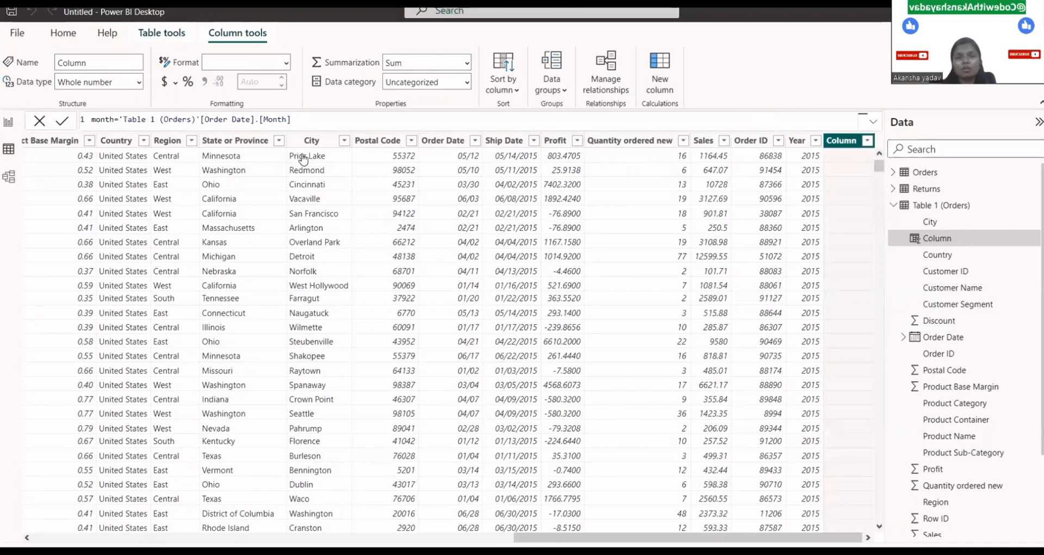
key(Return)
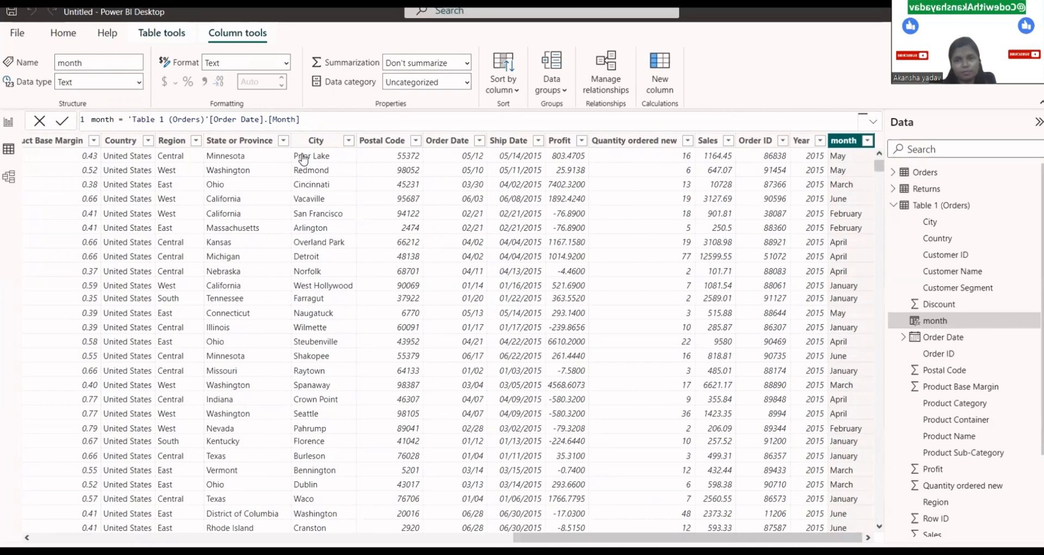
Capitalize the calculated month column's name to Month in its formula
mouse_move(1036, 450)
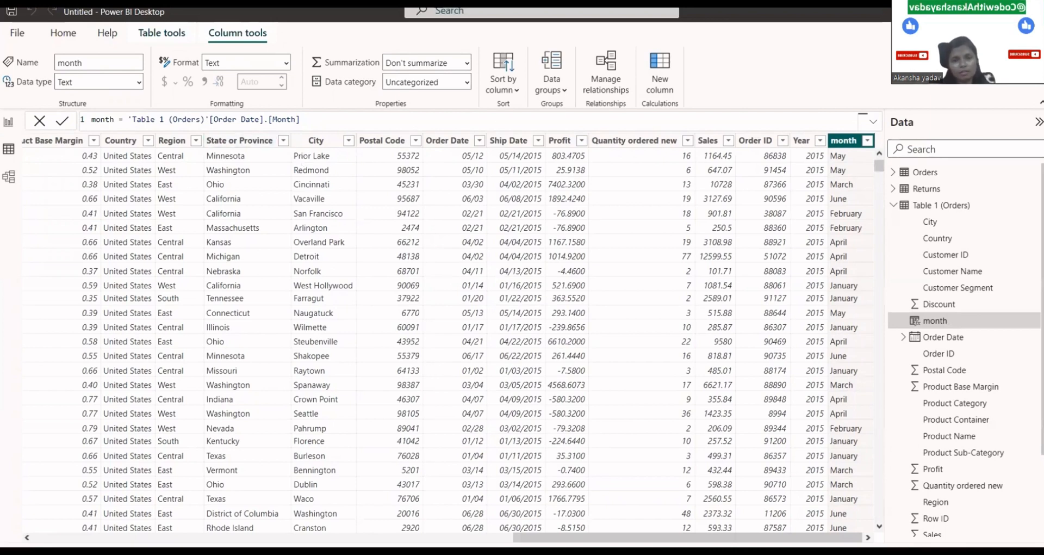
click(98, 122)
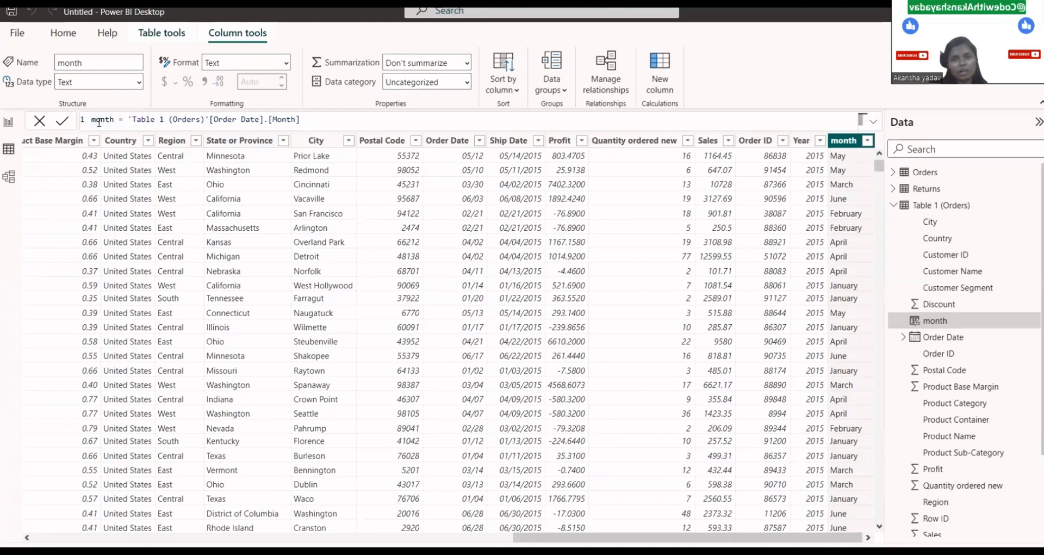
key(BackSpace)
text(M)
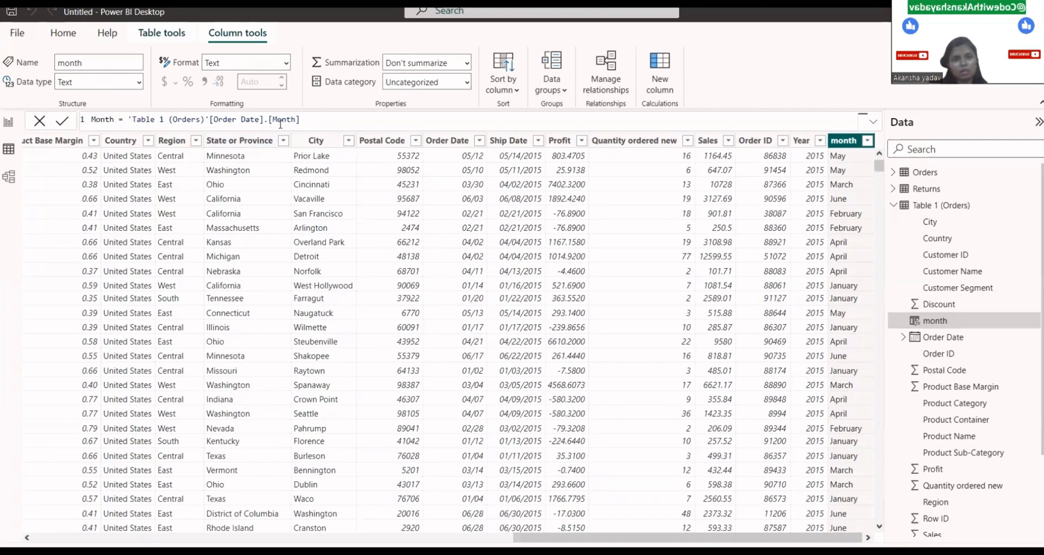
click(337, 120)
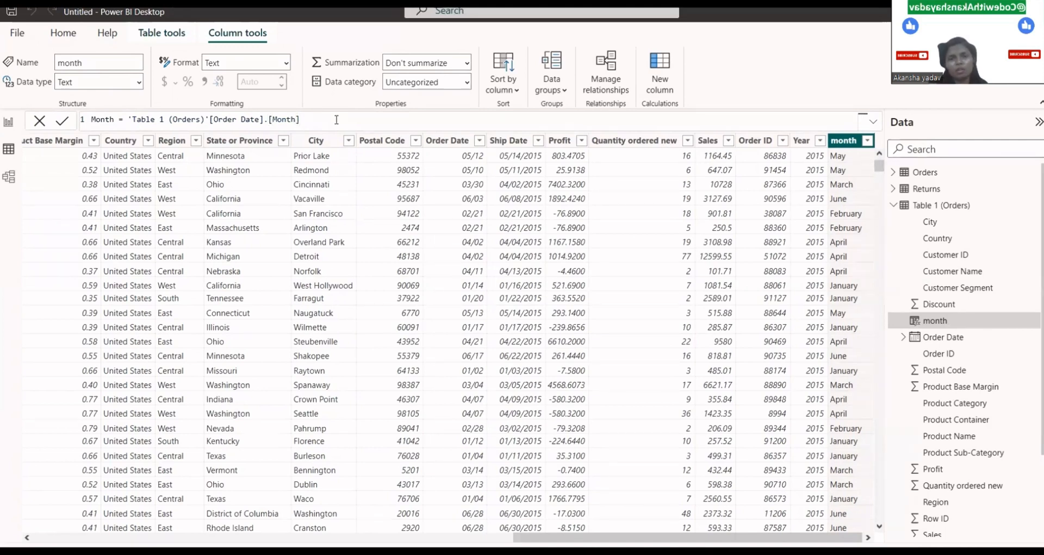
key(Return)
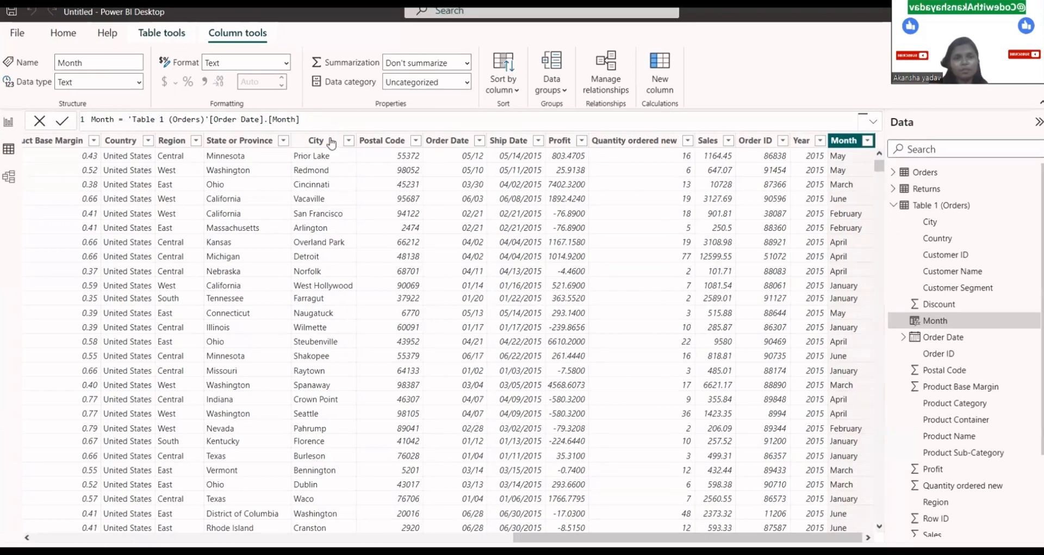
click(332, 142)
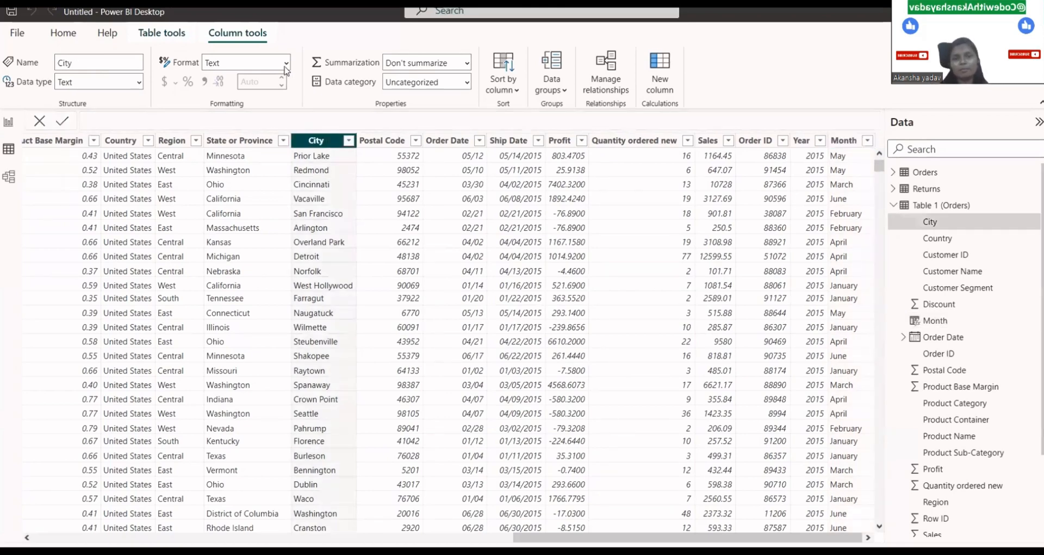
click(519, 530)
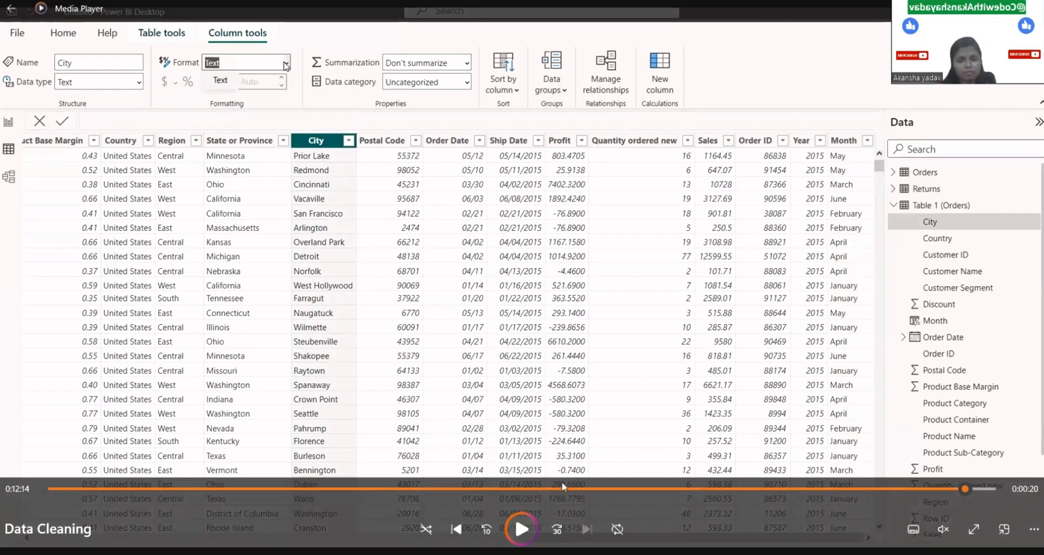
click(522, 528)
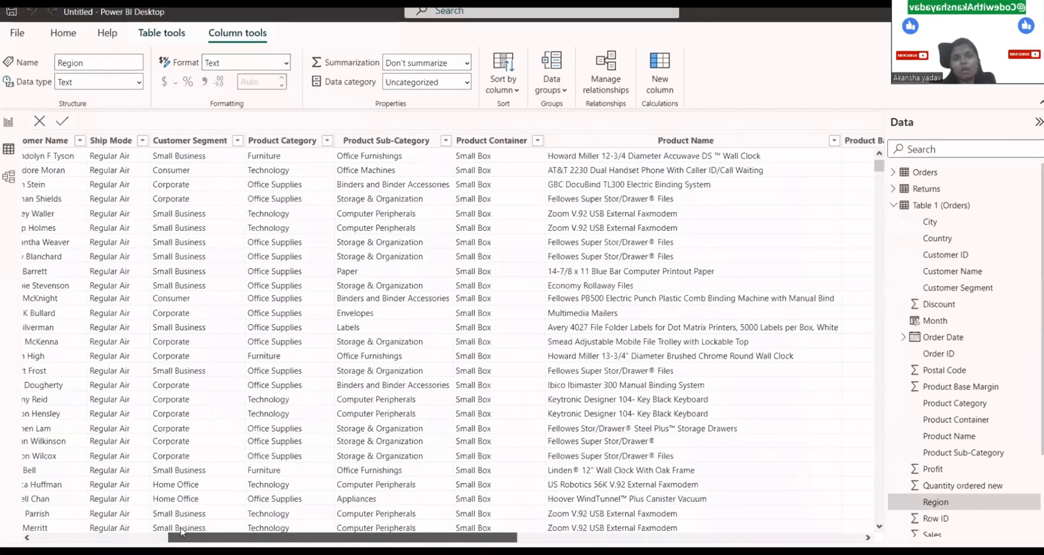
drag(182, 532, 25, 522)
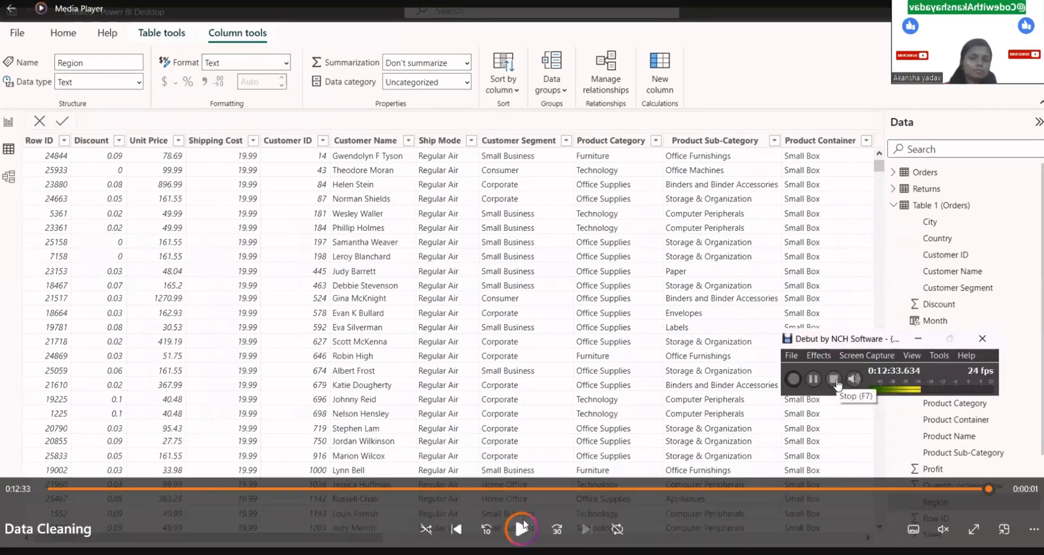
click(525, 529)
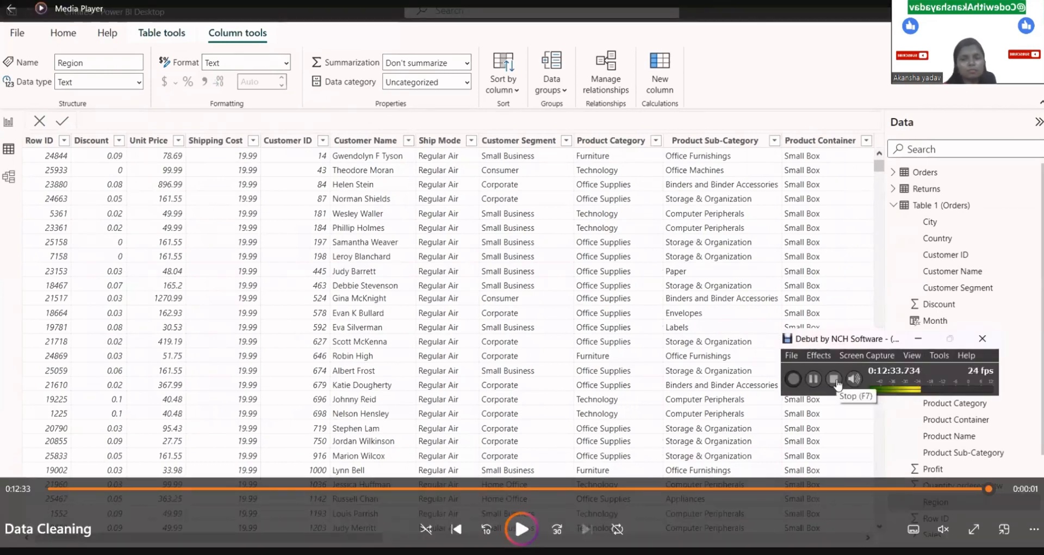